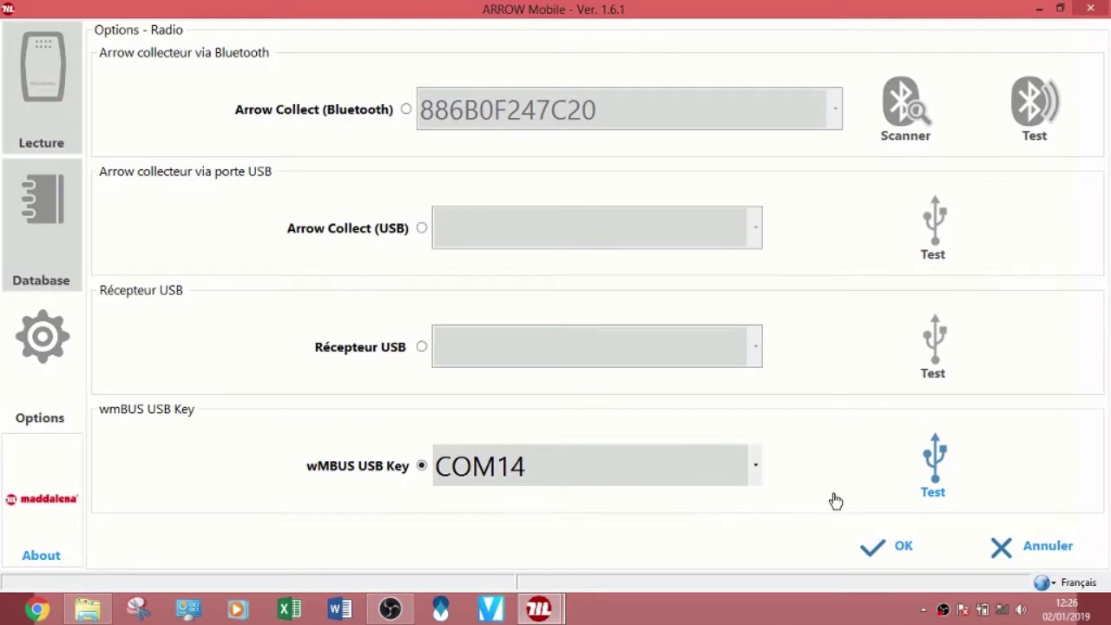
# Step: Test the wMBUS USB key on COM14 successfully and save the radio configuration
pyautogui.click(937, 458)
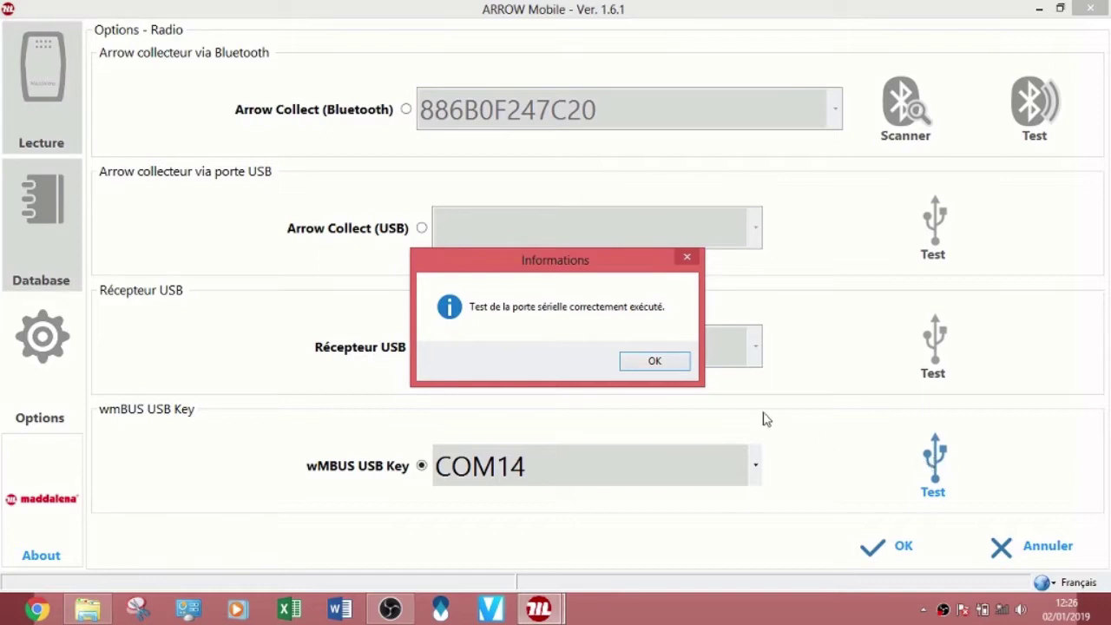
pyautogui.click(656, 359)
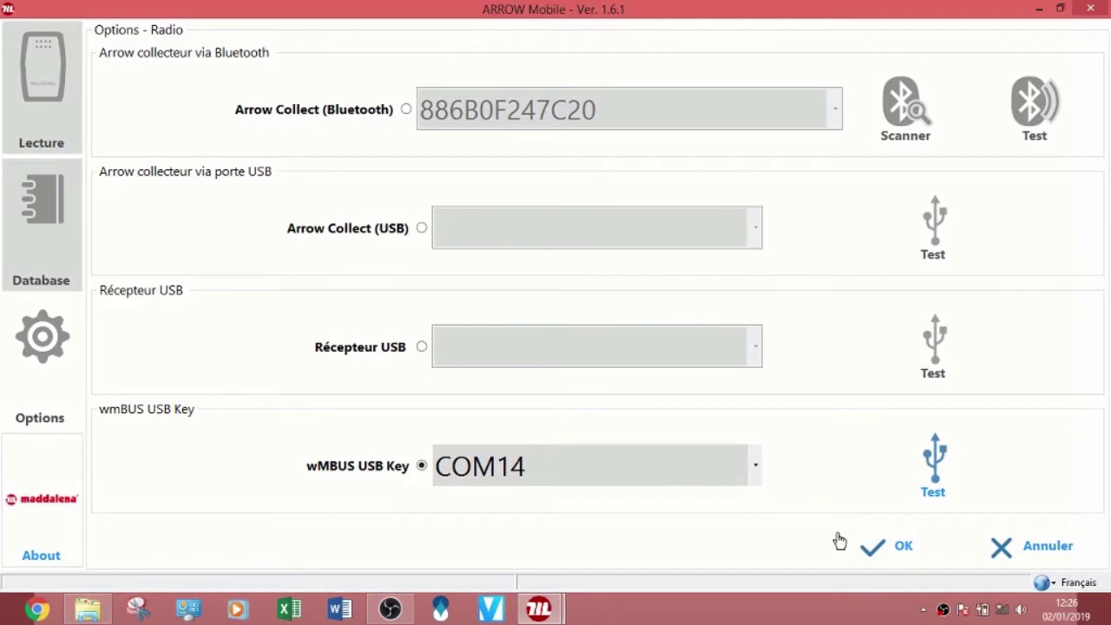
pyautogui.click(881, 559)
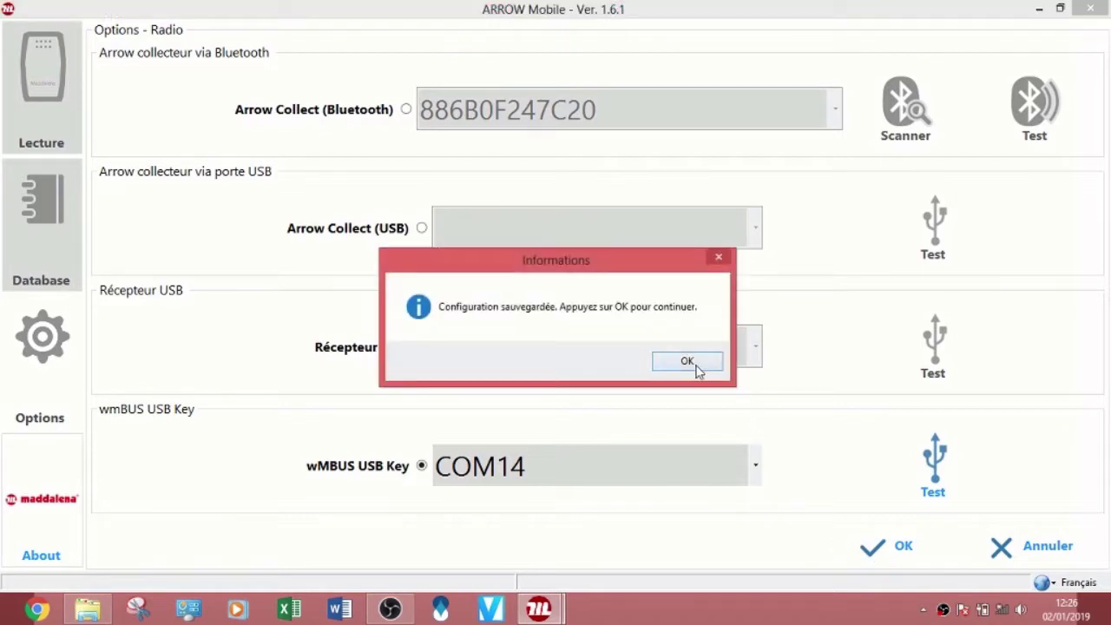
pyautogui.click(698, 370)
pyautogui.click(55, 389)
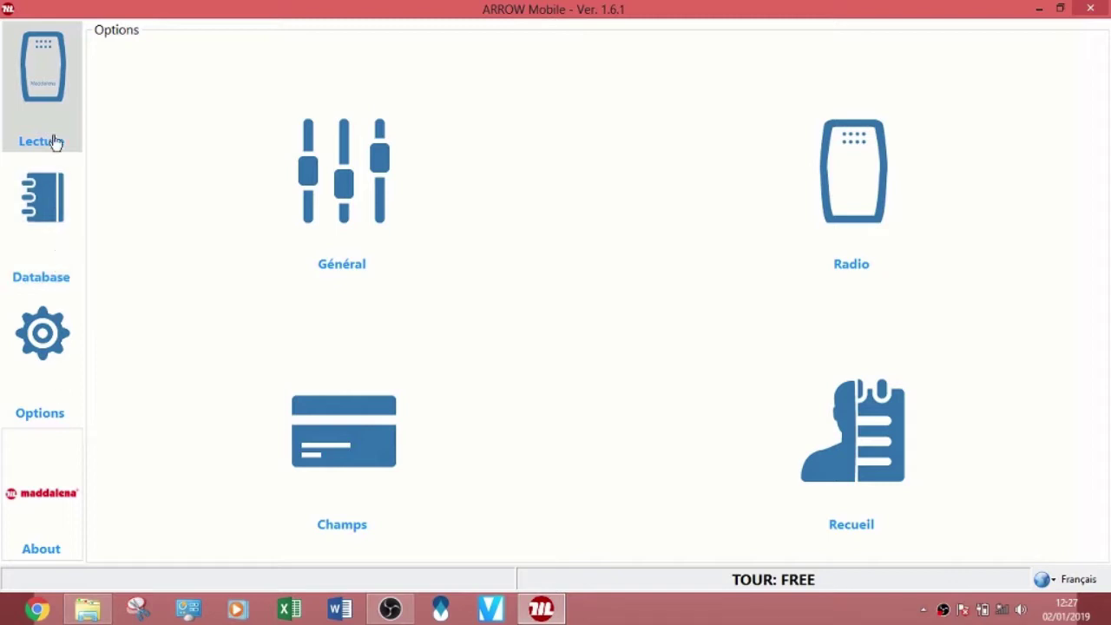
# Step: Run a radio reading of the FREE tour until meter 16466046 (HotWater) is captured at 10 m3
pyautogui.click(49, 82)
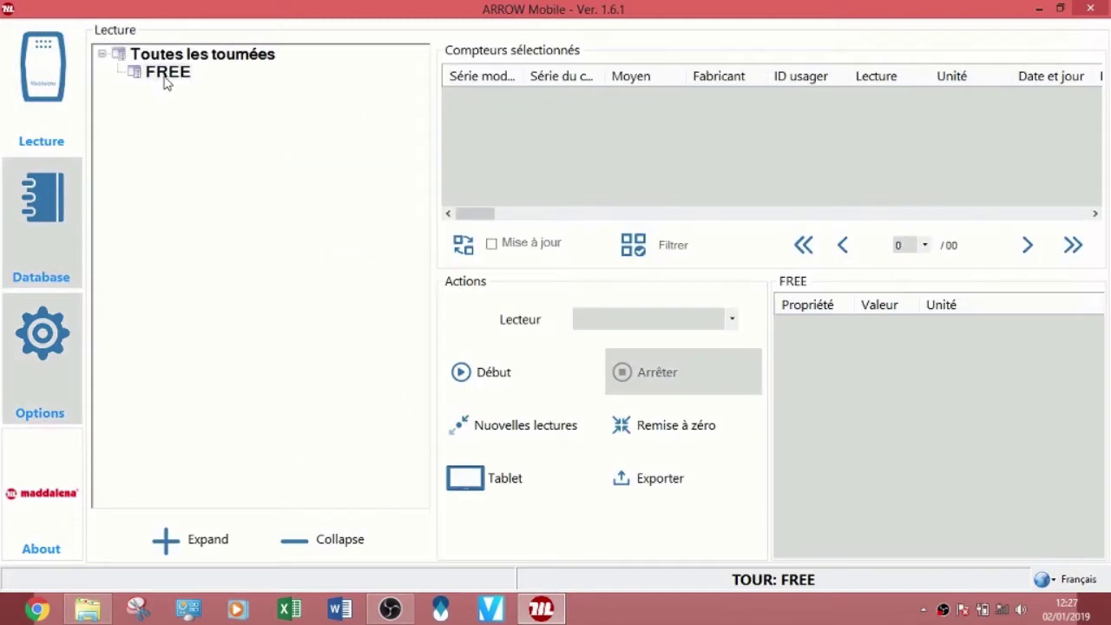
pyautogui.click(165, 77)
pyautogui.click(461, 378)
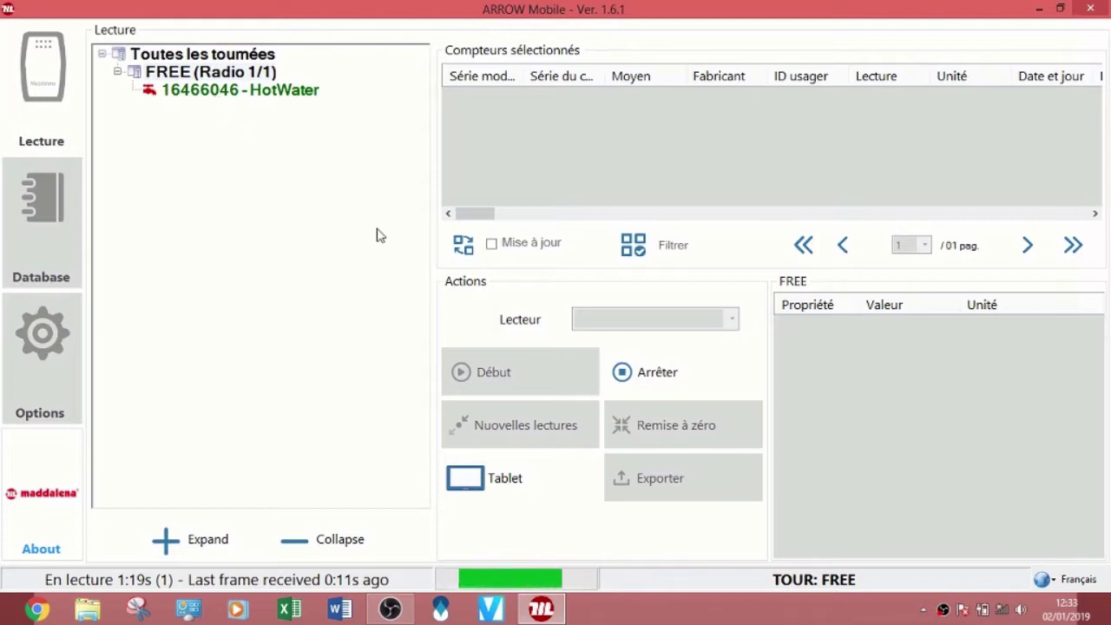
pyautogui.click(627, 376)
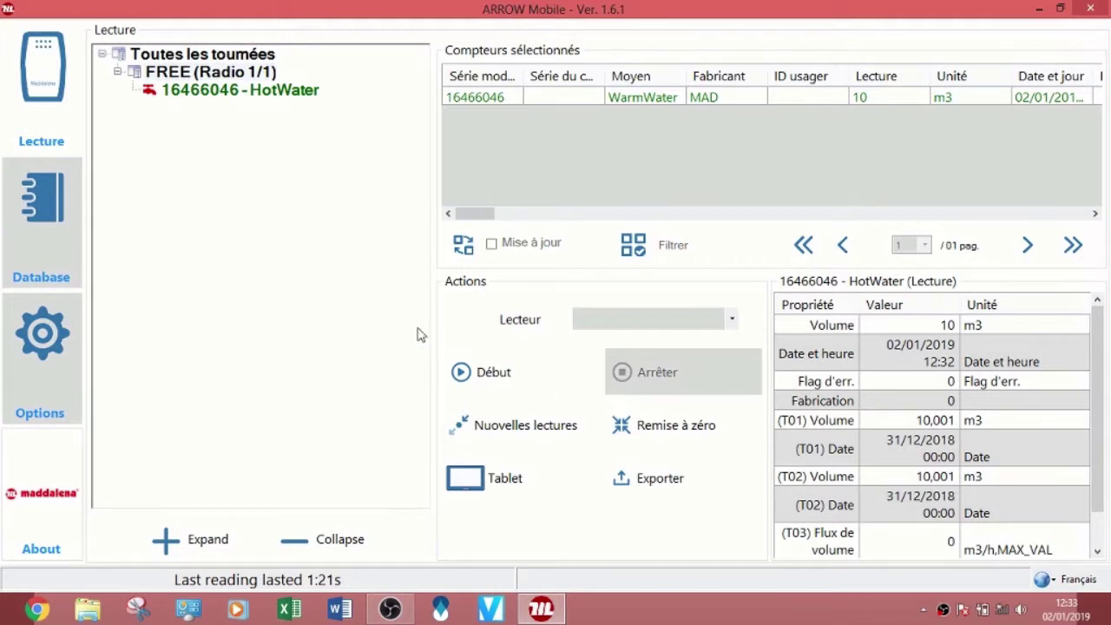
# Step: Create a new tour named SFERACO under all tours in the meter database
pyautogui.click(41, 198)
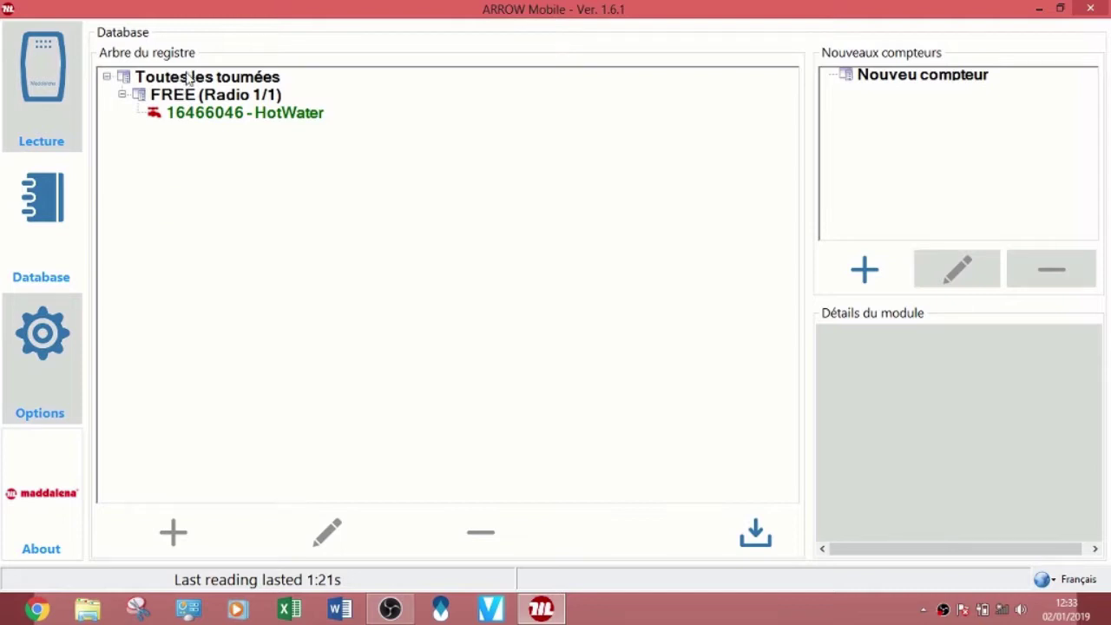
pyautogui.click(188, 78)
pyautogui.click(176, 531)
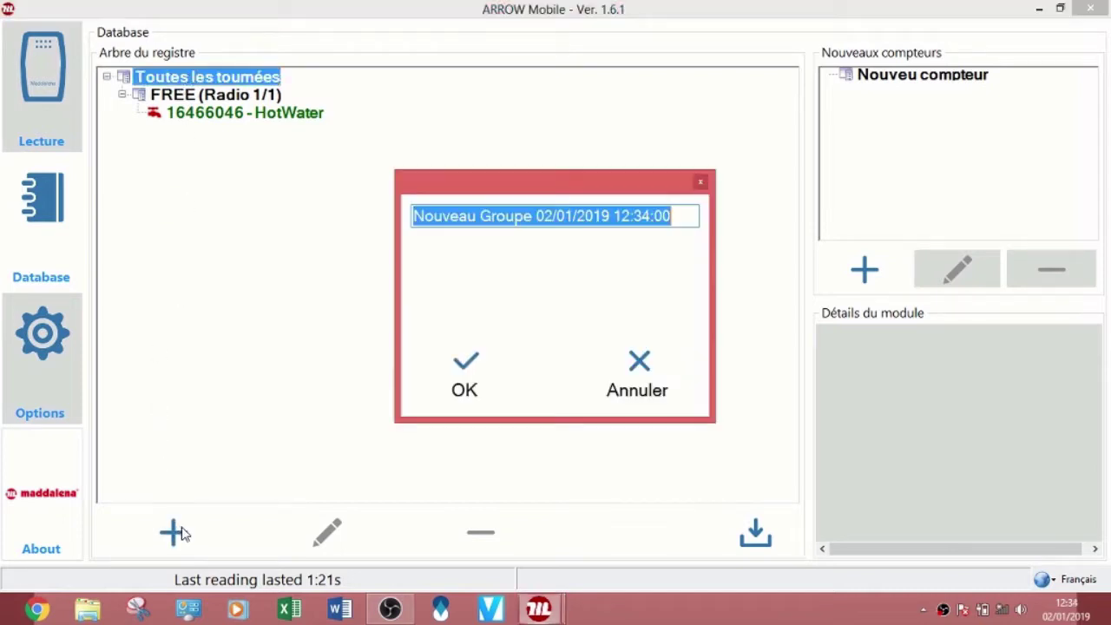
pyautogui.write('SFERACO')
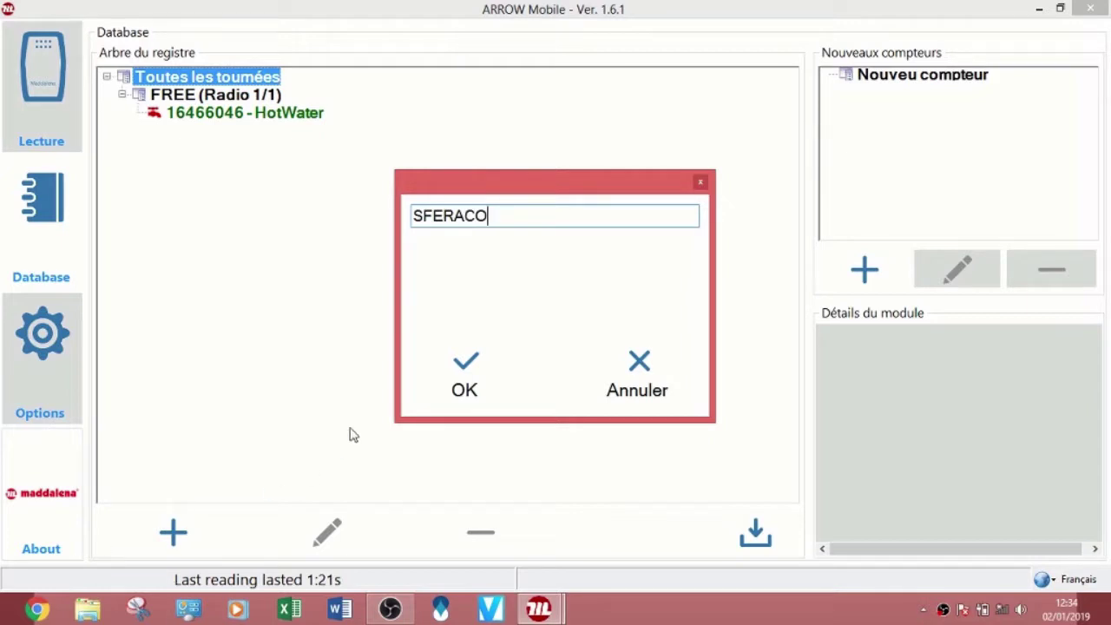
pyautogui.click(464, 378)
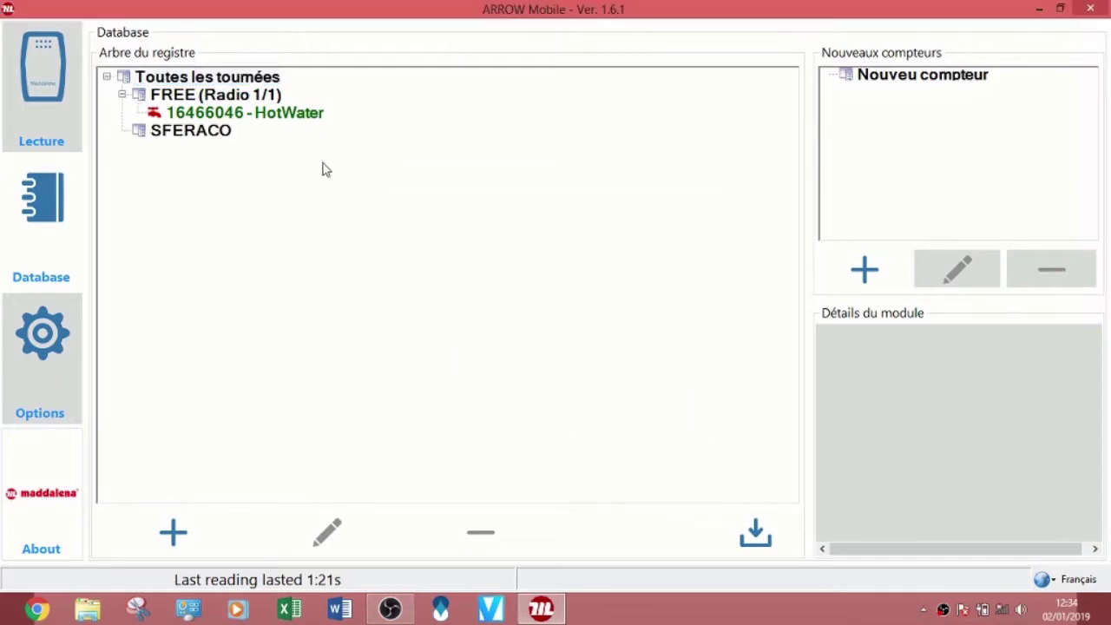
# Step: Move meter 16466046 from FREE into the SFERACO tour
pyautogui.click(272, 119)
pyautogui.moveTo(271, 118); pyautogui.dragTo(203, 137)
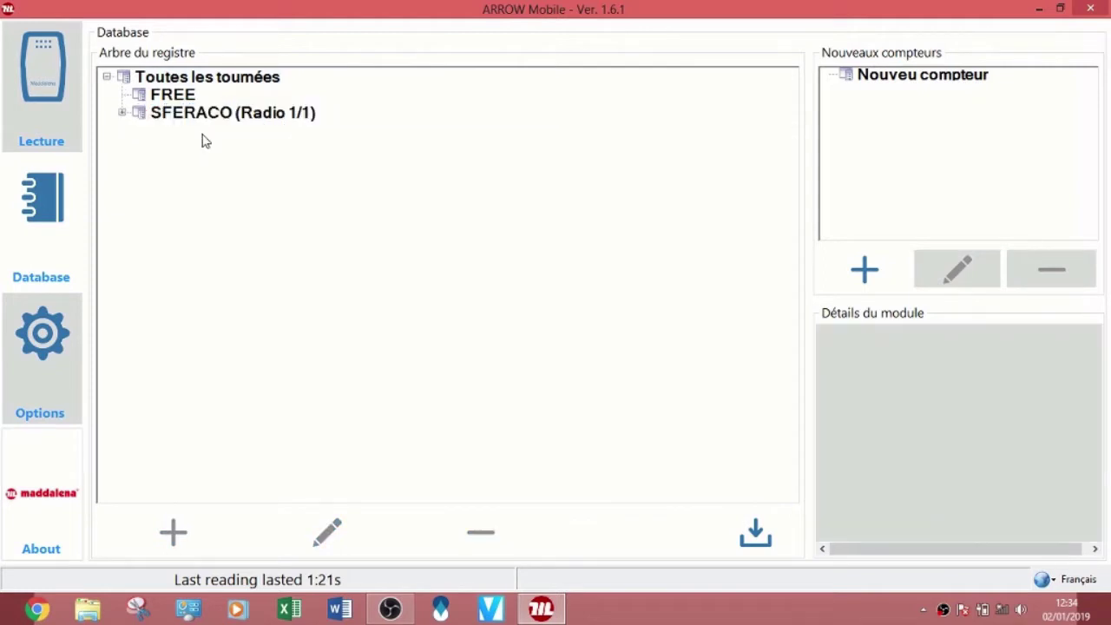
pyautogui.click(123, 114)
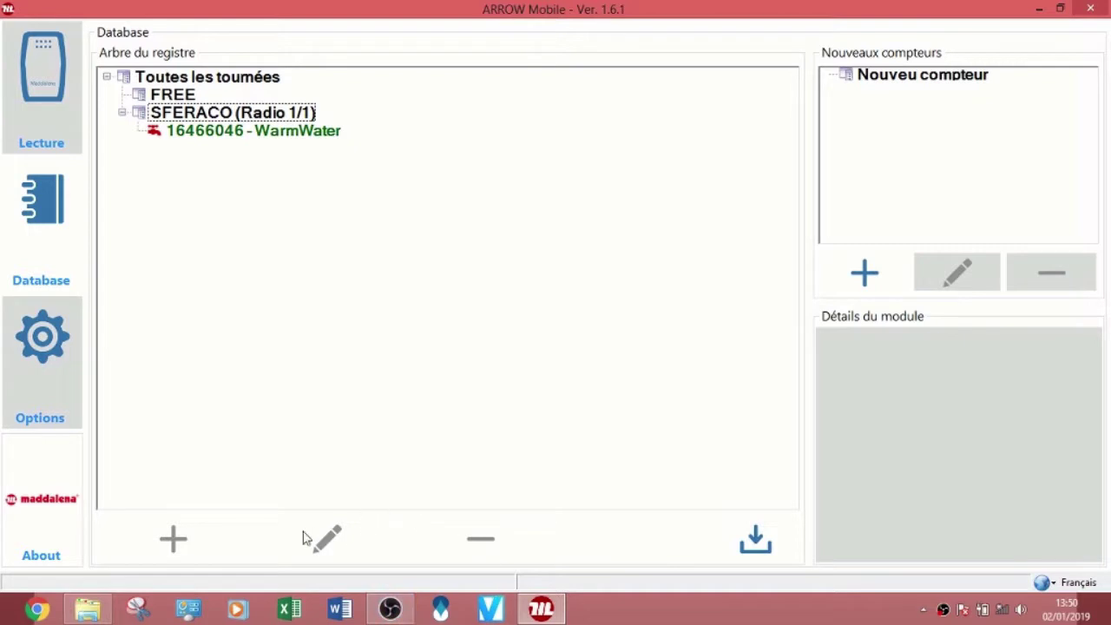
pyautogui.click(212, 80)
pyautogui.click(184, 543)
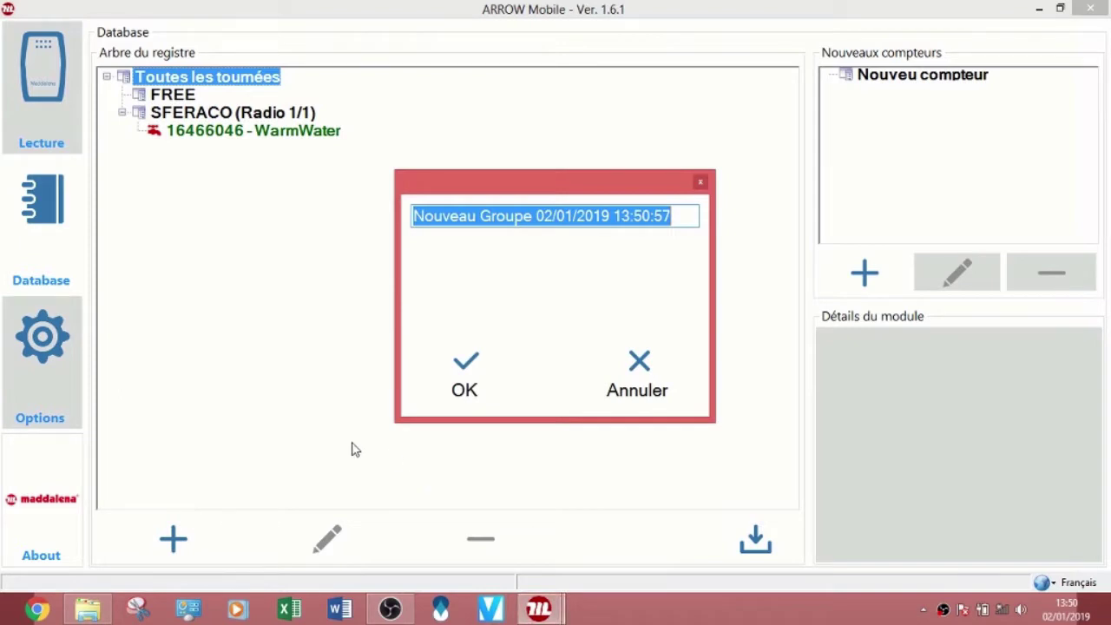
pyautogui.write('THER')
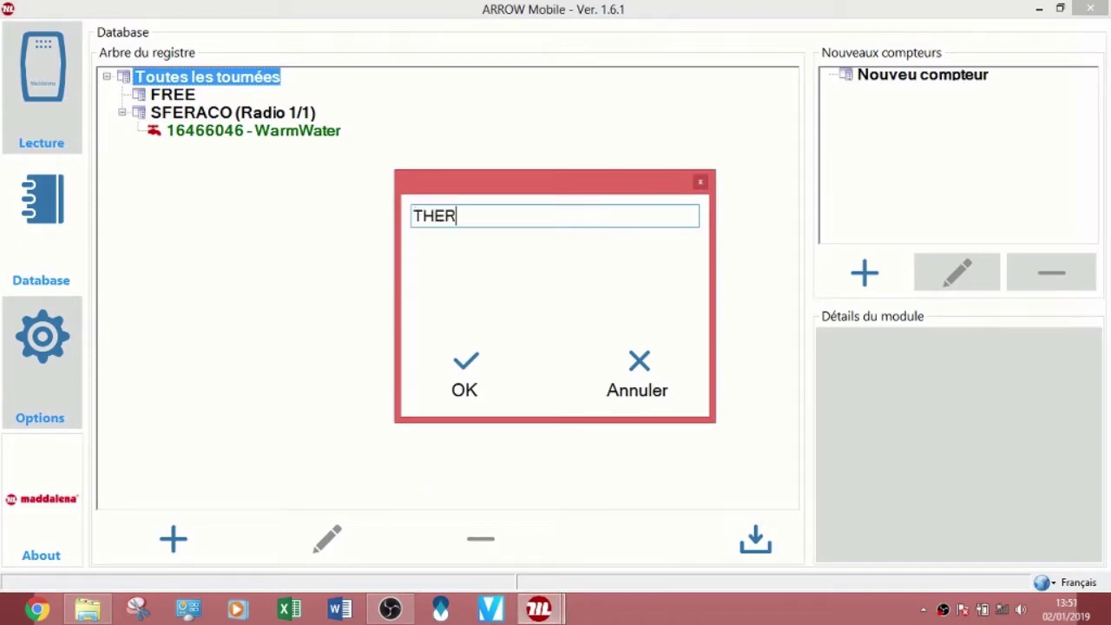
pyautogui.write('MADOR')
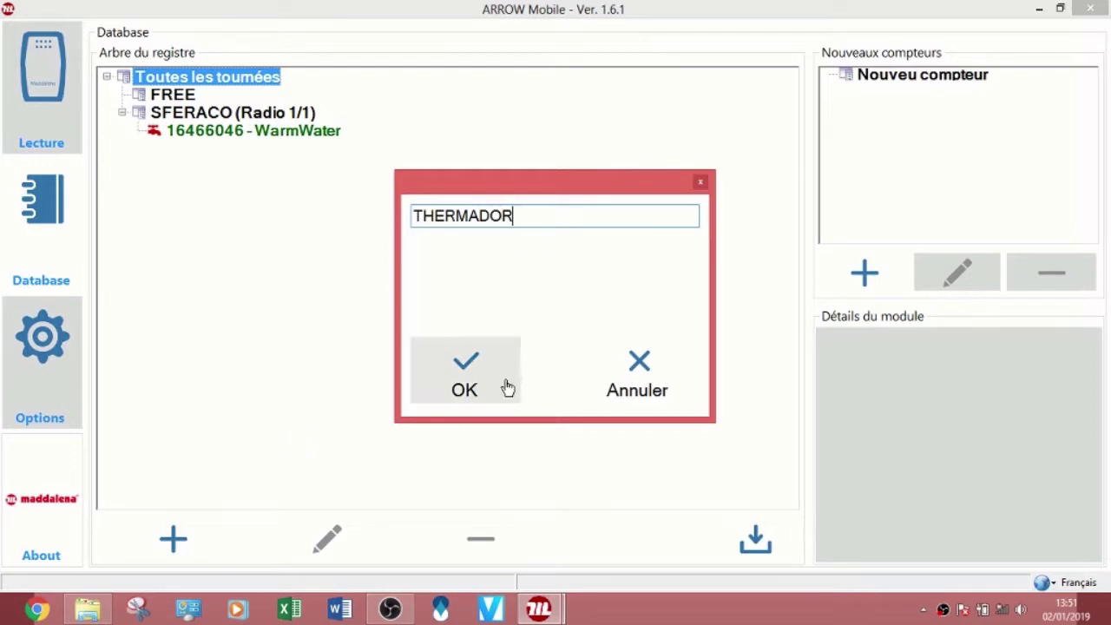
pyautogui.click(486, 384)
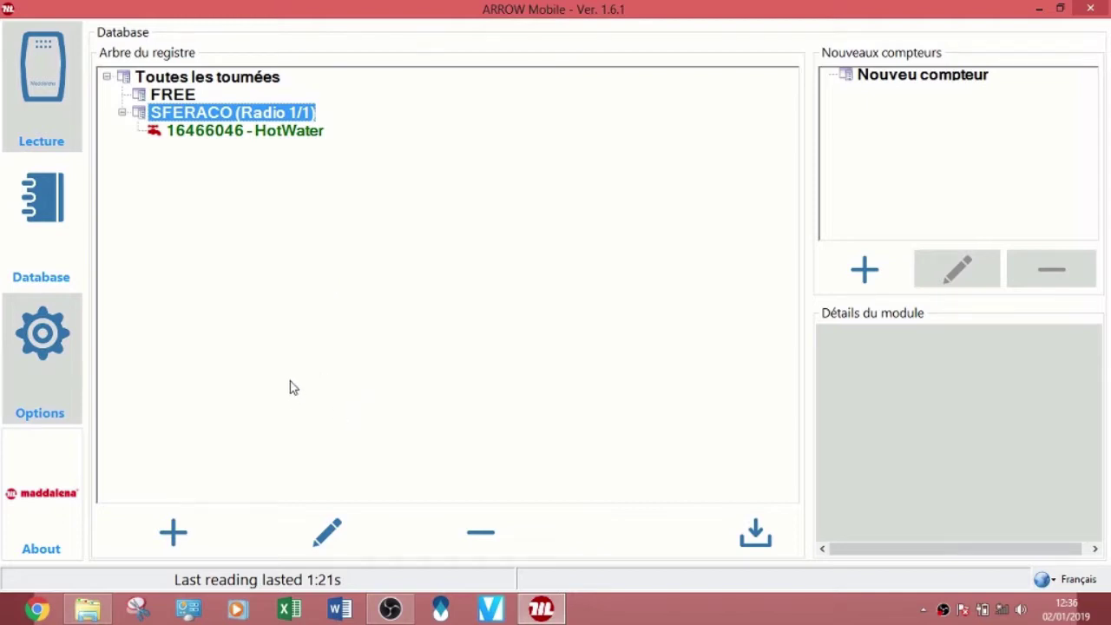
# Step: Reset the SFERACO tour's readings and re-read it, capturing meter 16466046 at 0,003 m3
pyautogui.click(49, 87)
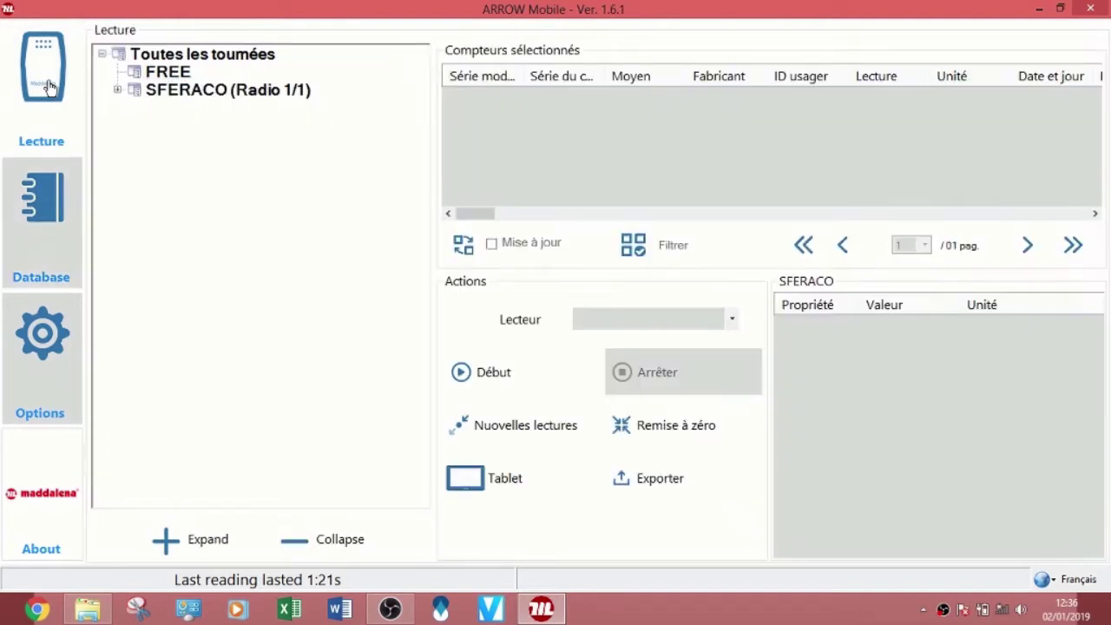
pyautogui.click(175, 76)
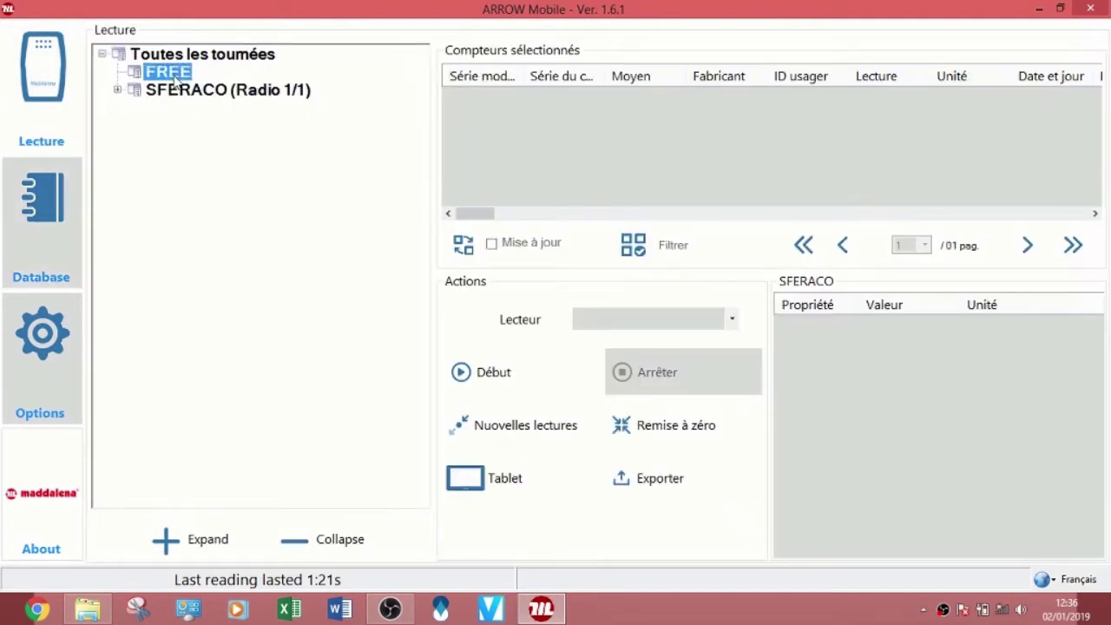
pyautogui.click(172, 92)
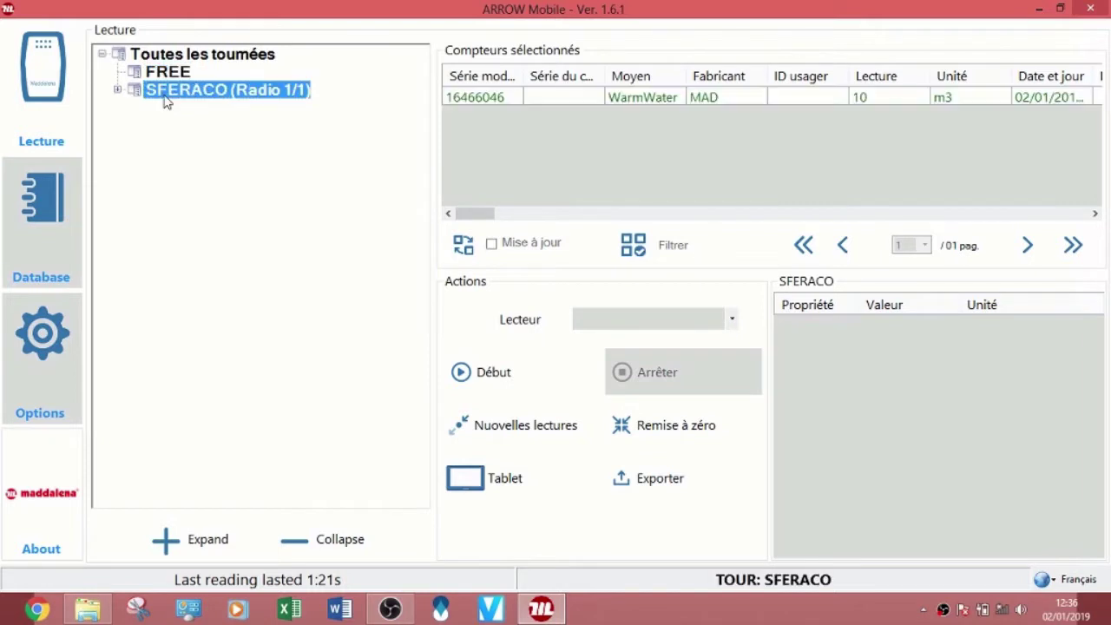
pyautogui.click(119, 90)
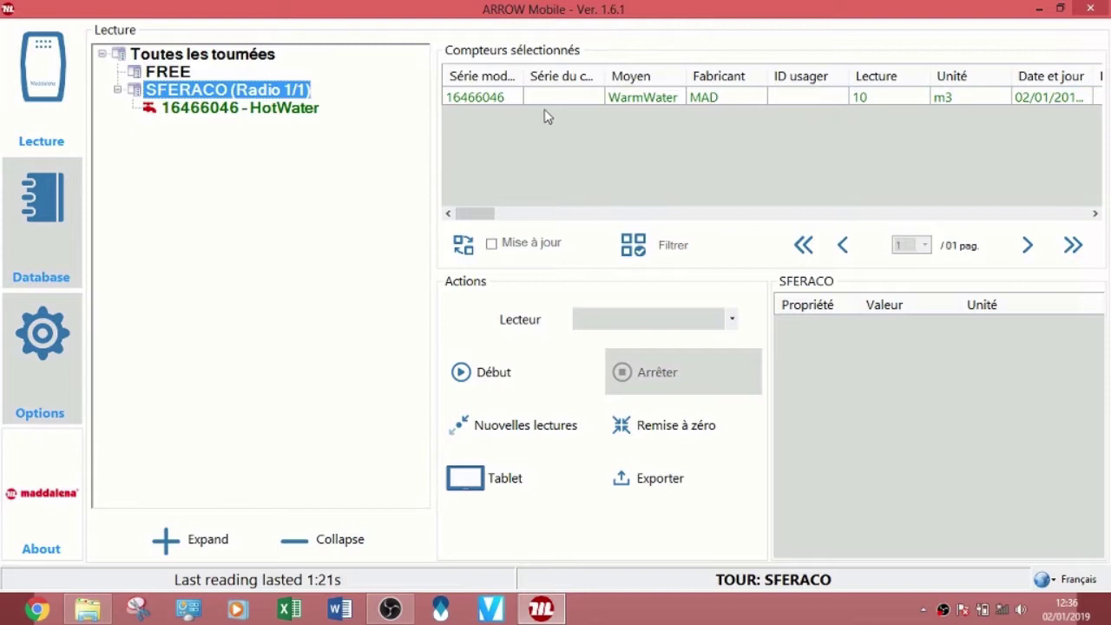
pyautogui.click(686, 431)
pyautogui.click(616, 356)
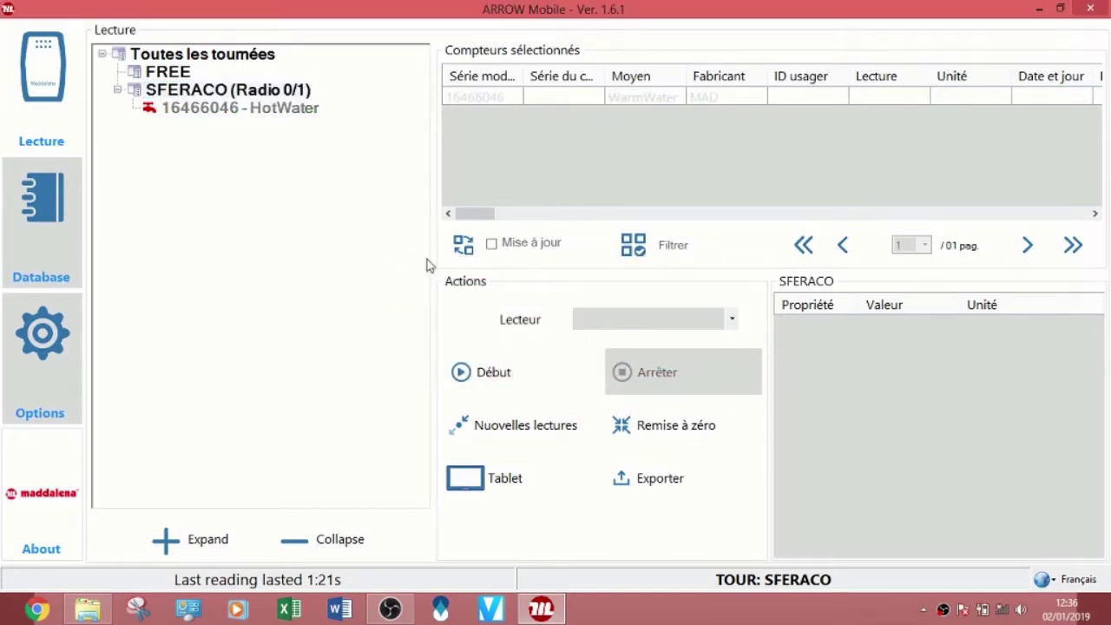
pyautogui.click(465, 374)
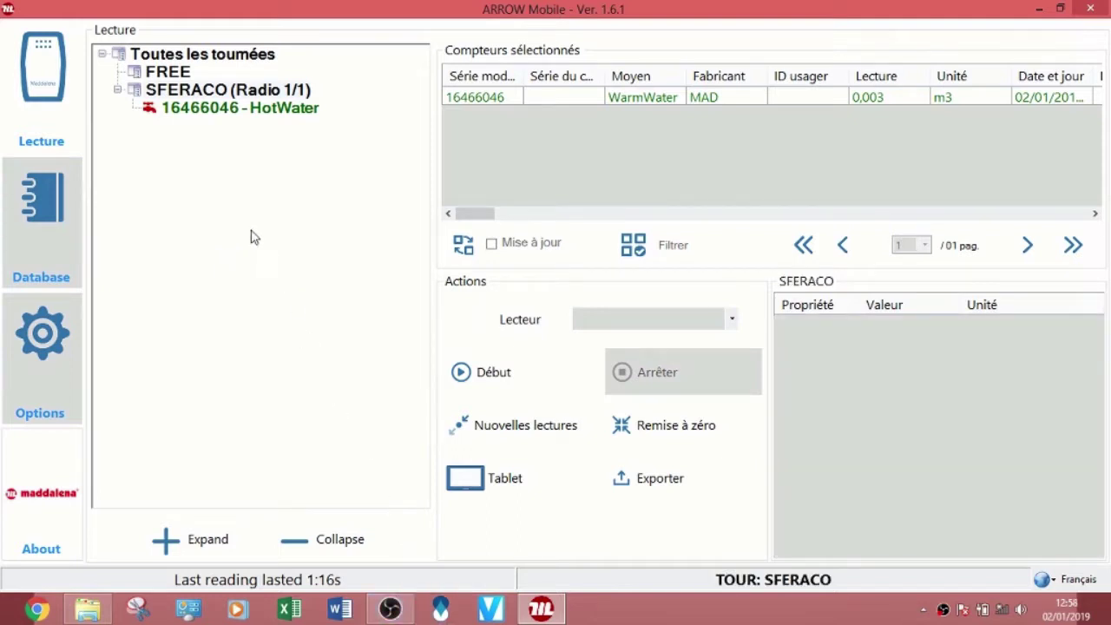
# Step: Export the SFERACO tour's selected data as an XLS file to the desktop, then minimise ARROW Mobile
pyautogui.click(222, 92)
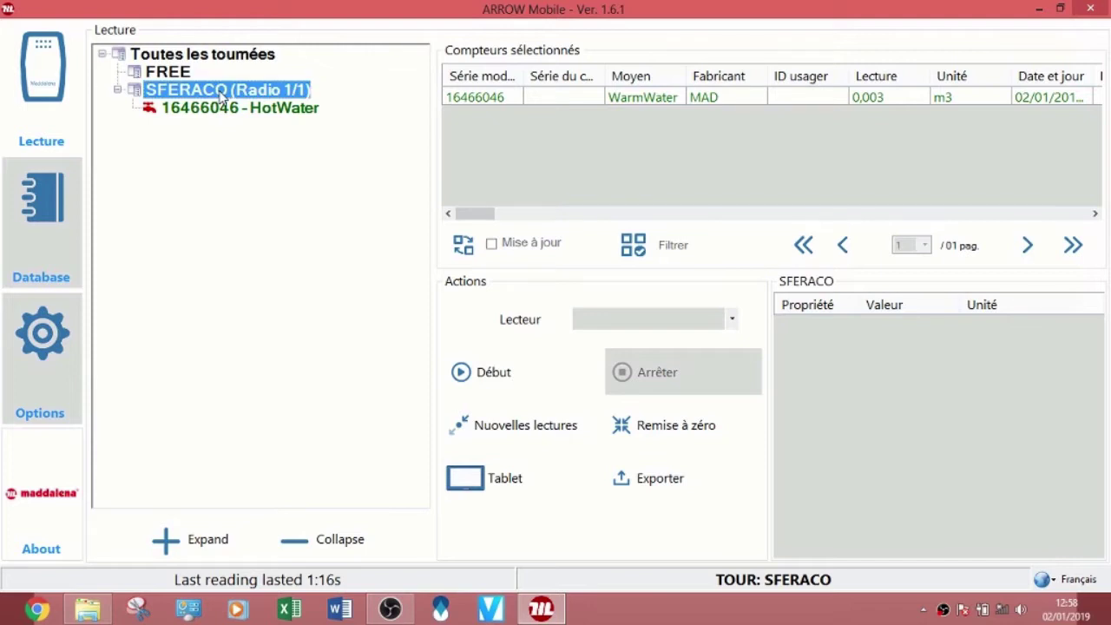
pyautogui.click(662, 488)
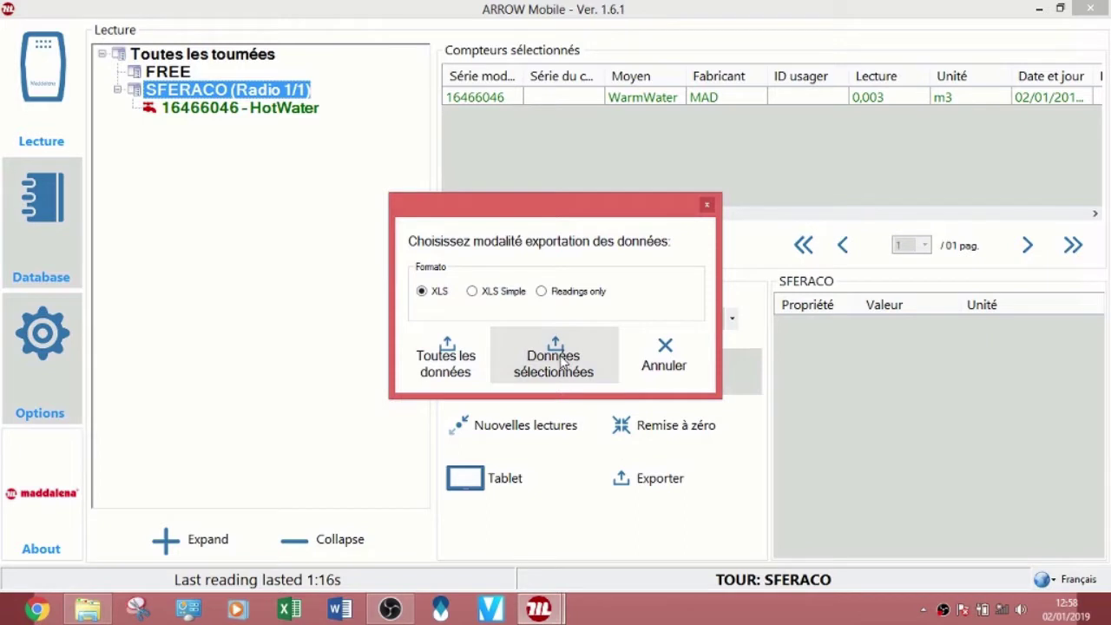
pyautogui.click(555, 360)
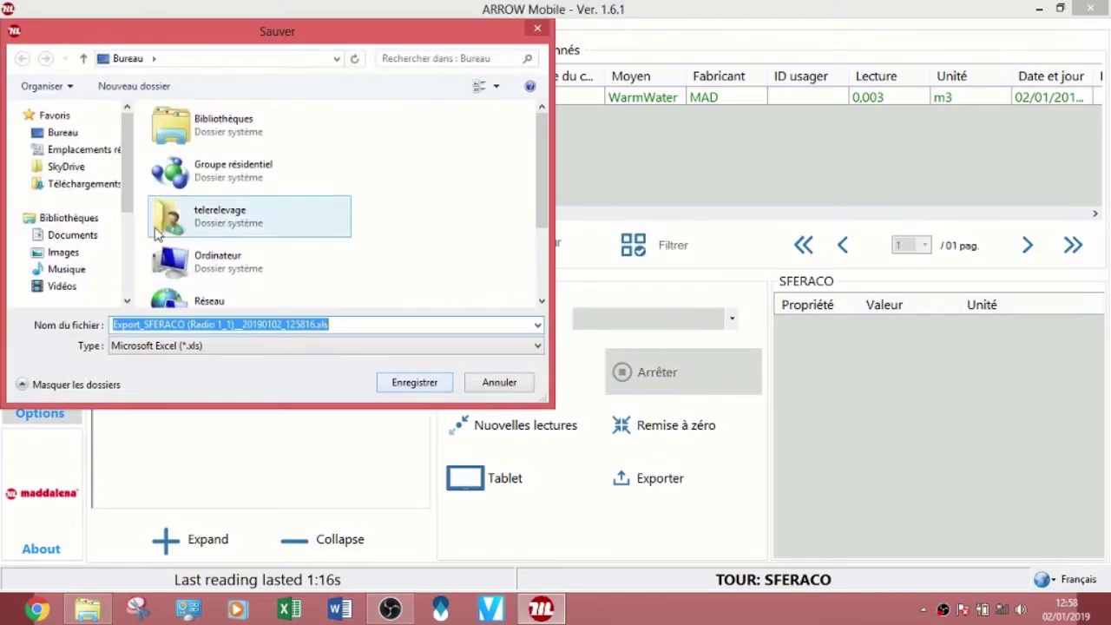
pyautogui.click(73, 137)
pyautogui.click(408, 383)
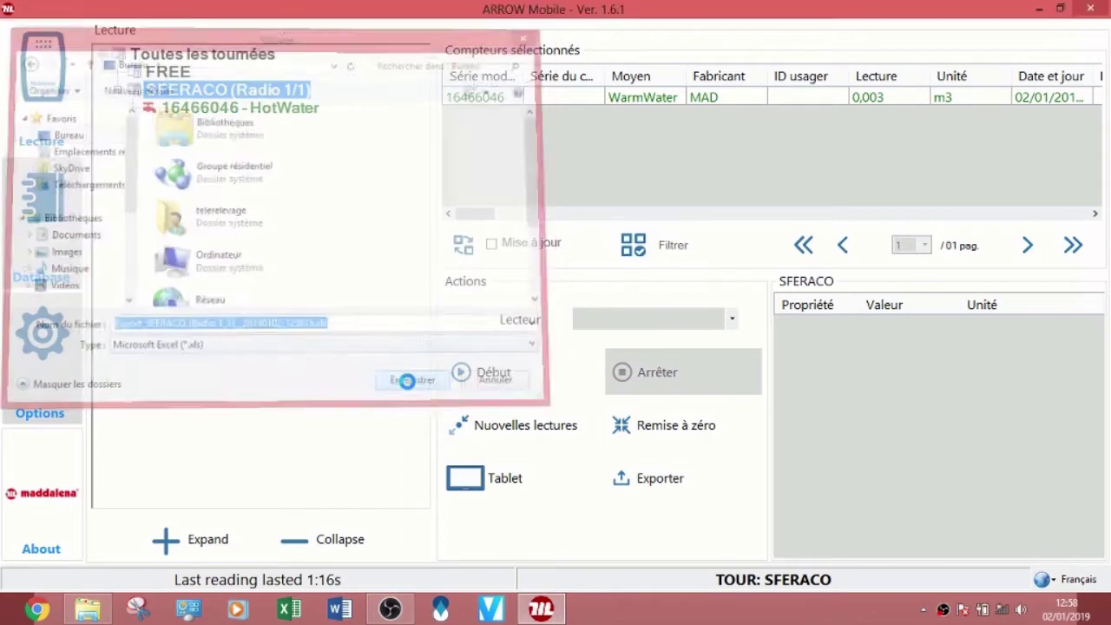
pyautogui.click(618, 361)
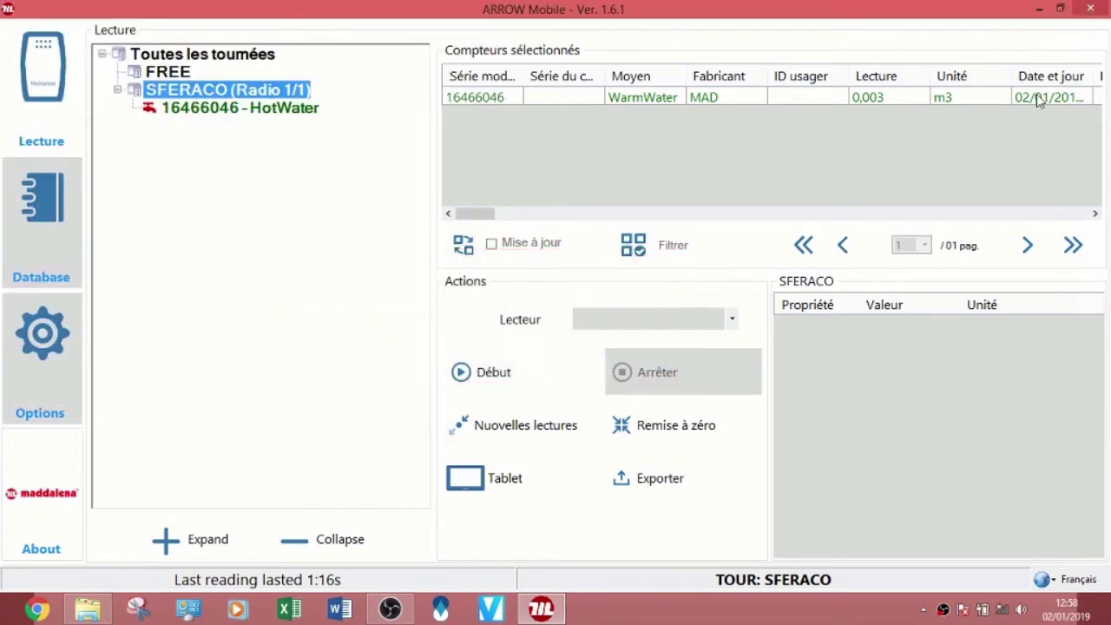
pyautogui.click(1035, 8)
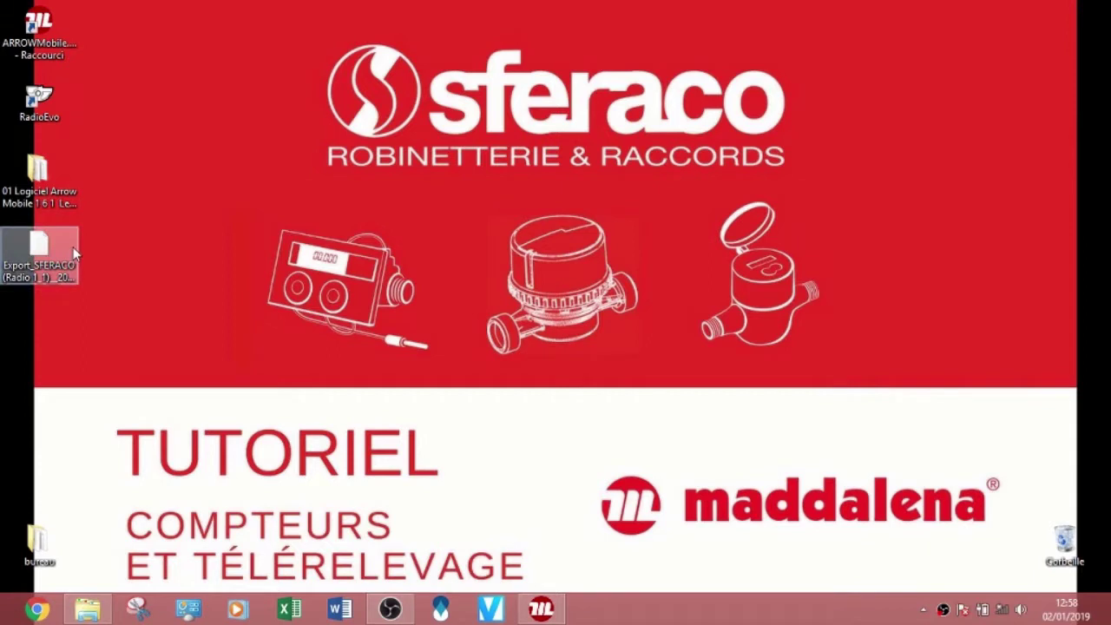
# Step: Open the Export_SFERACO file in Excel, widen column B and inspect row 2's I, L and M cells
pyautogui.doubleClick(55, 244)
pyautogui.click(469, 247)
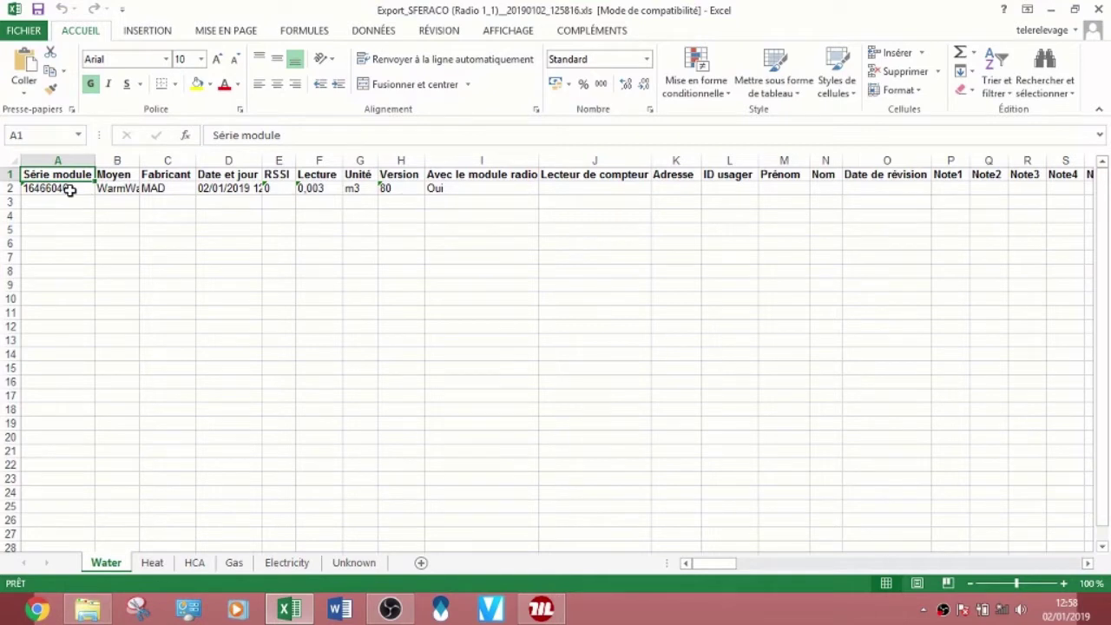
pyautogui.moveTo(139, 161); pyautogui.dragTo(153, 161)
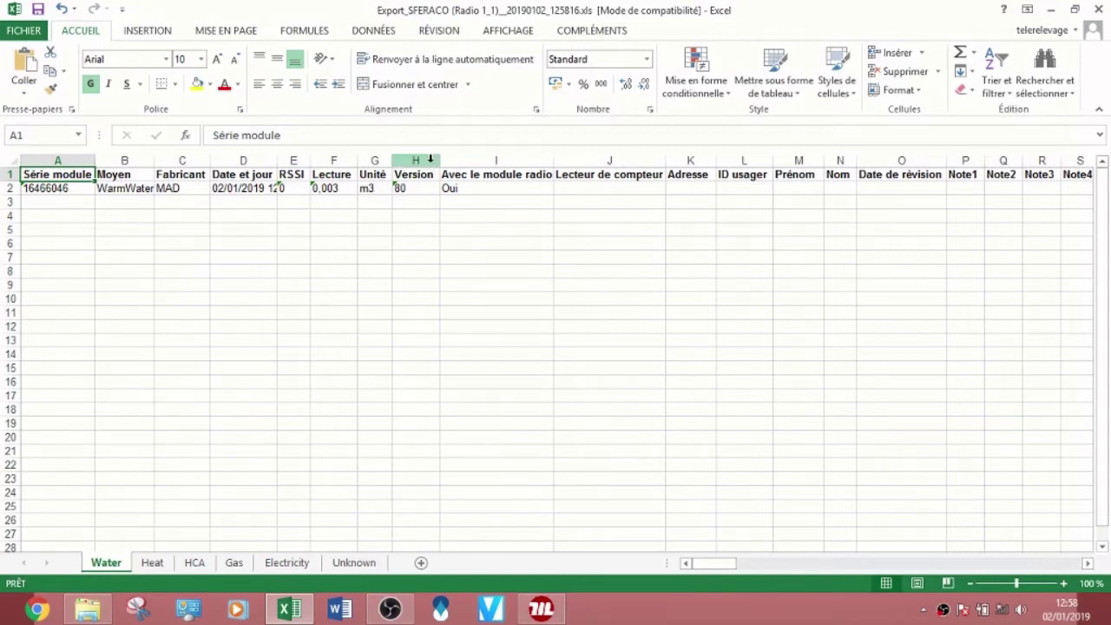
pyautogui.click(488, 193)
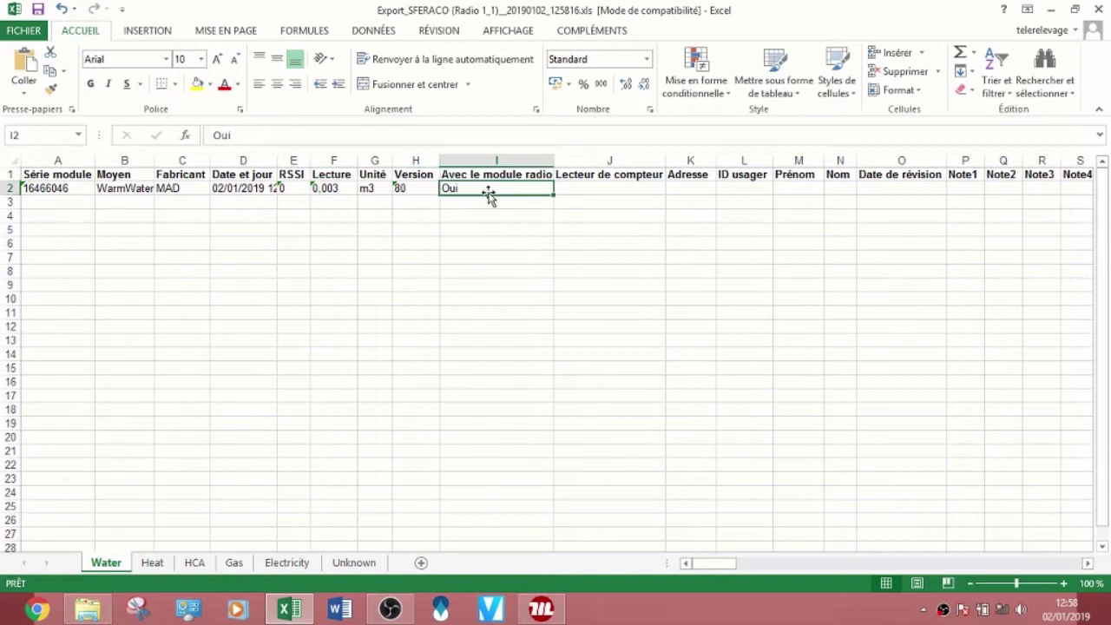
pyautogui.click(619, 195)
pyautogui.click(753, 191)
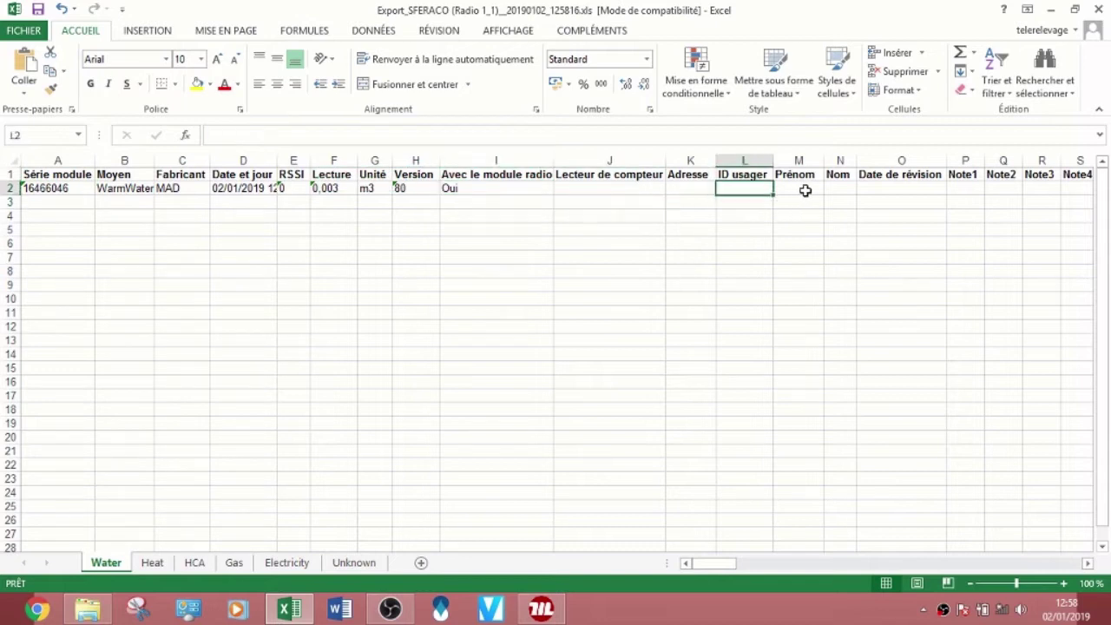
pyautogui.click(821, 190)
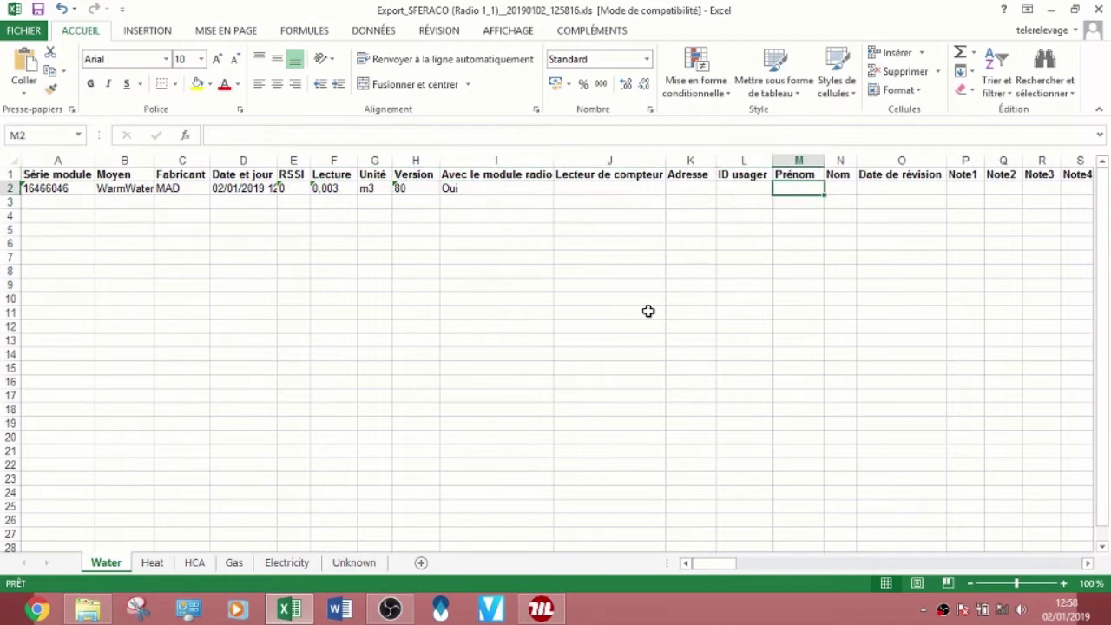
pyautogui.moveTo(714, 567); pyautogui.dragTo(708, 565)
pyautogui.click(1097, 9)
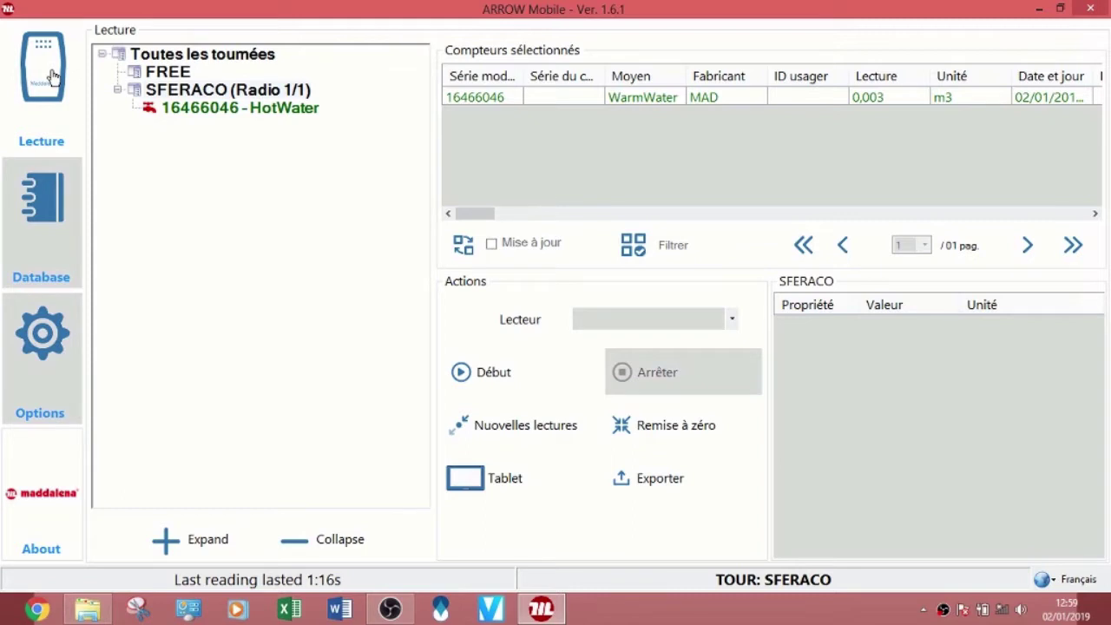
pyautogui.click(40, 236)
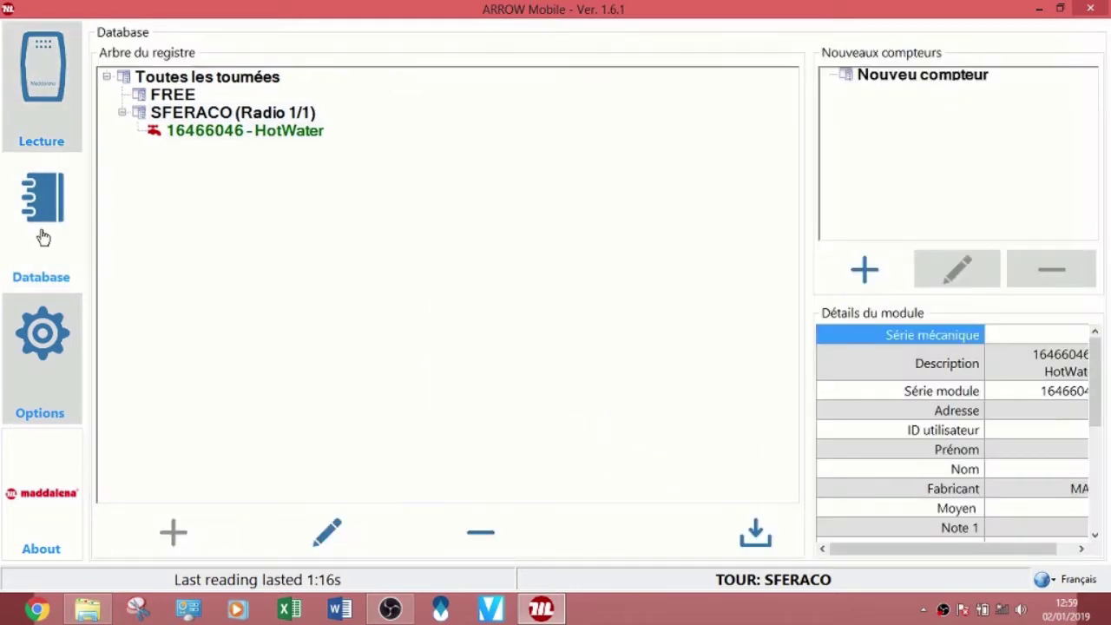
pyautogui.click(241, 139)
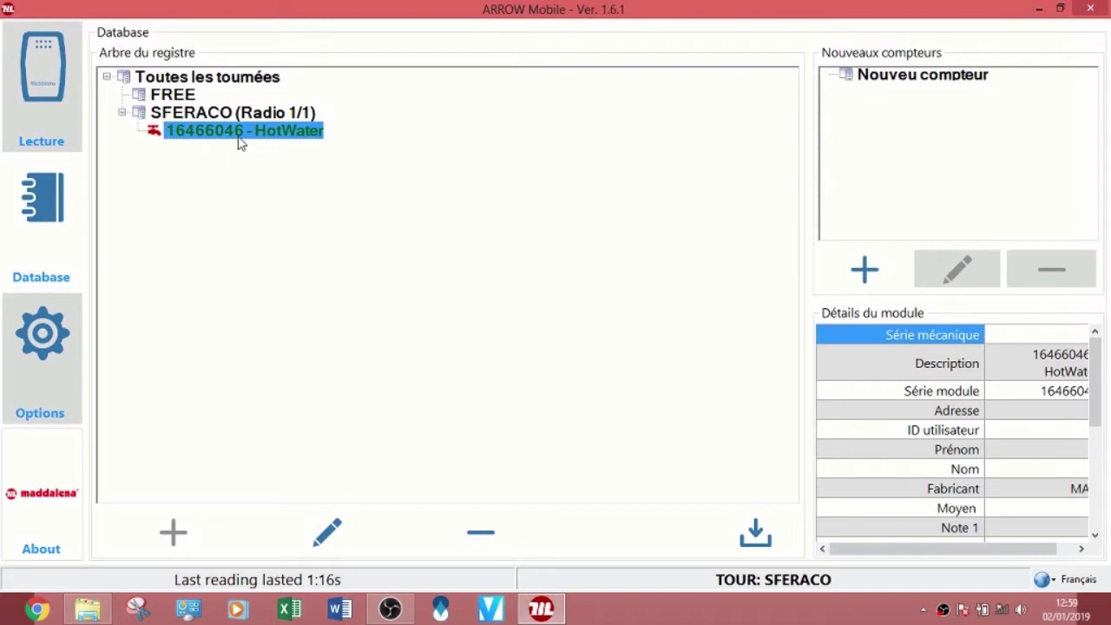
pyautogui.click(327, 534)
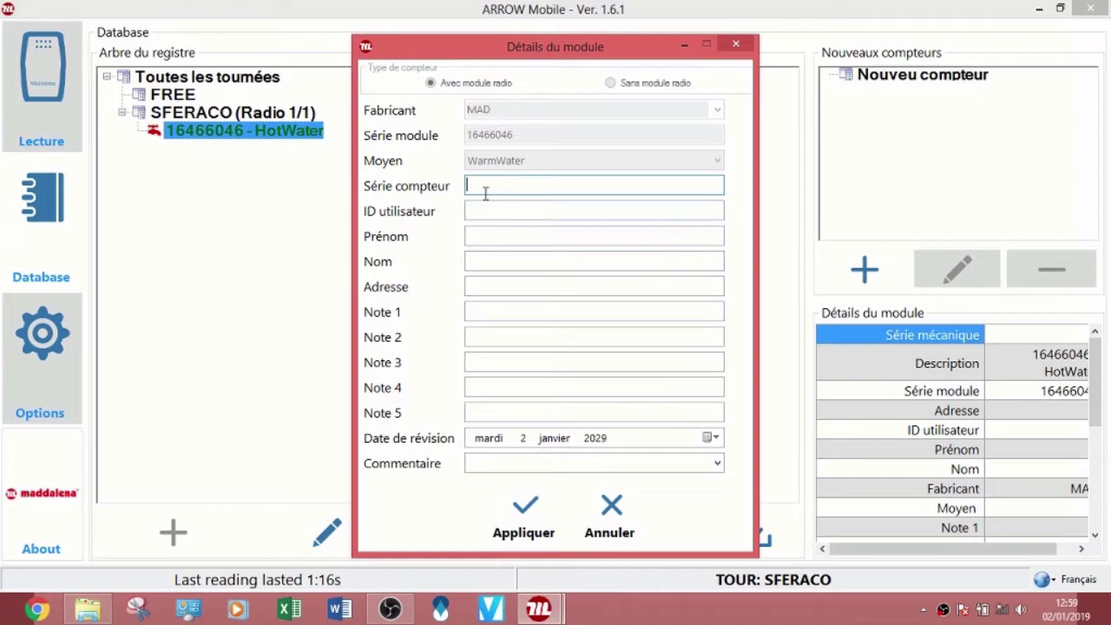
pyautogui.click(509, 213)
pyautogui.write('A')
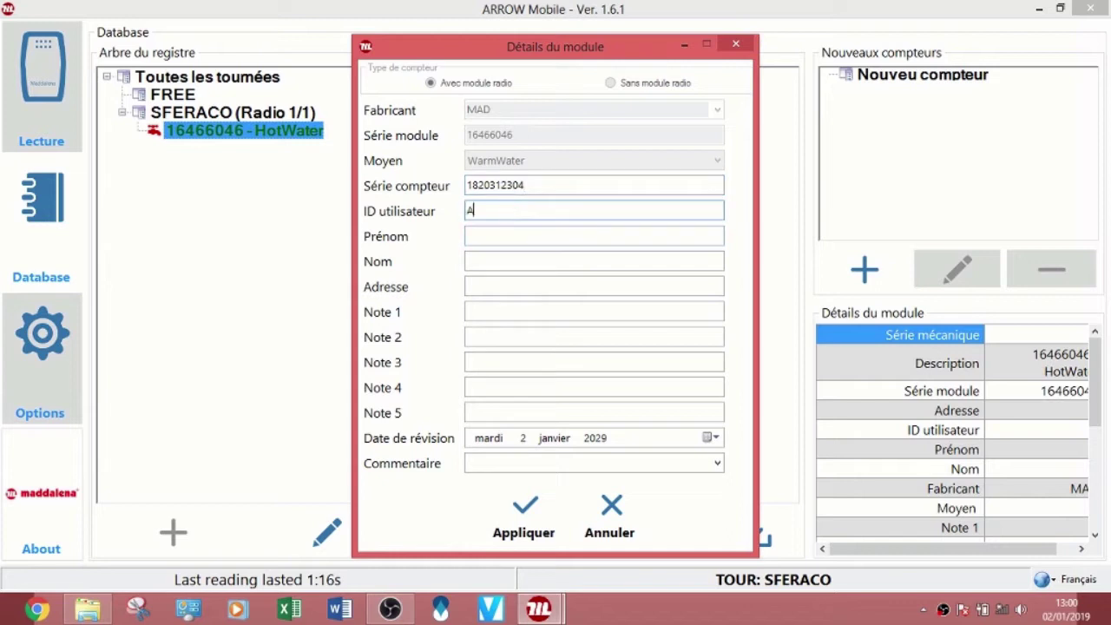
pyautogui.write('PPARTEMENT 1')
pyautogui.press('Tab')
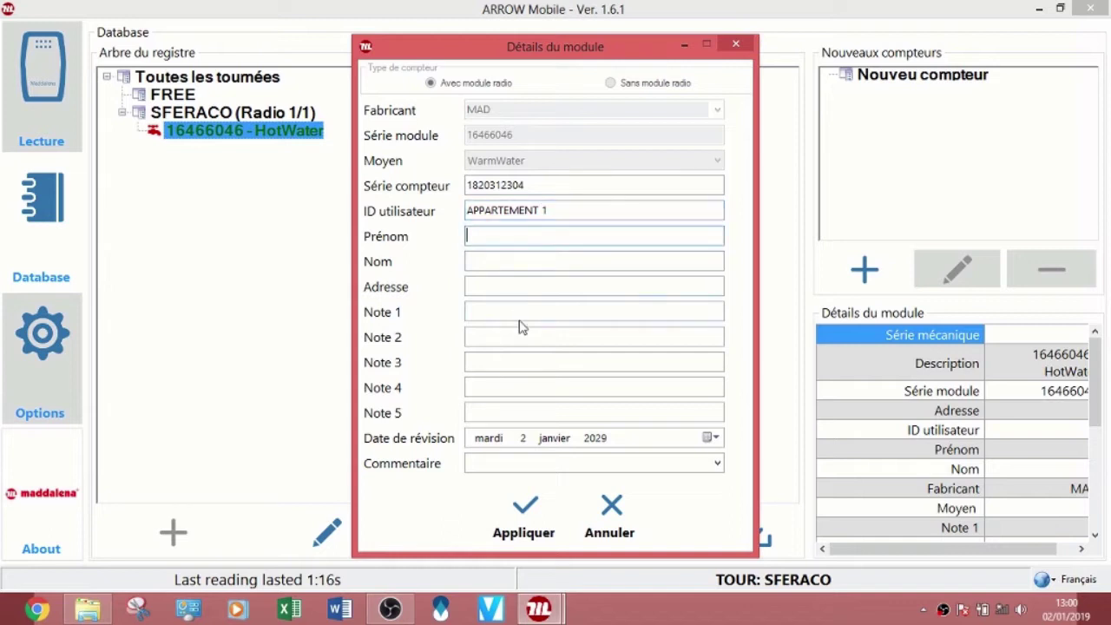
pyautogui.click(525, 514)
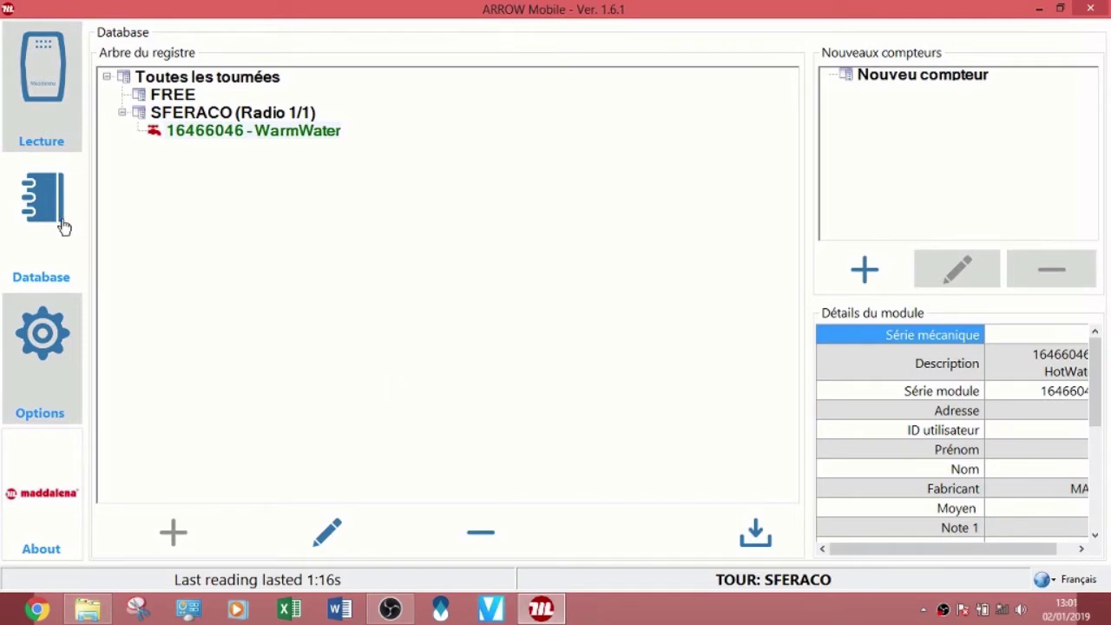
# Step: Re-export the SFERACO (Radio 1/1) tour's selected data to the desktop as a new XLS file
pyautogui.click(50, 105)
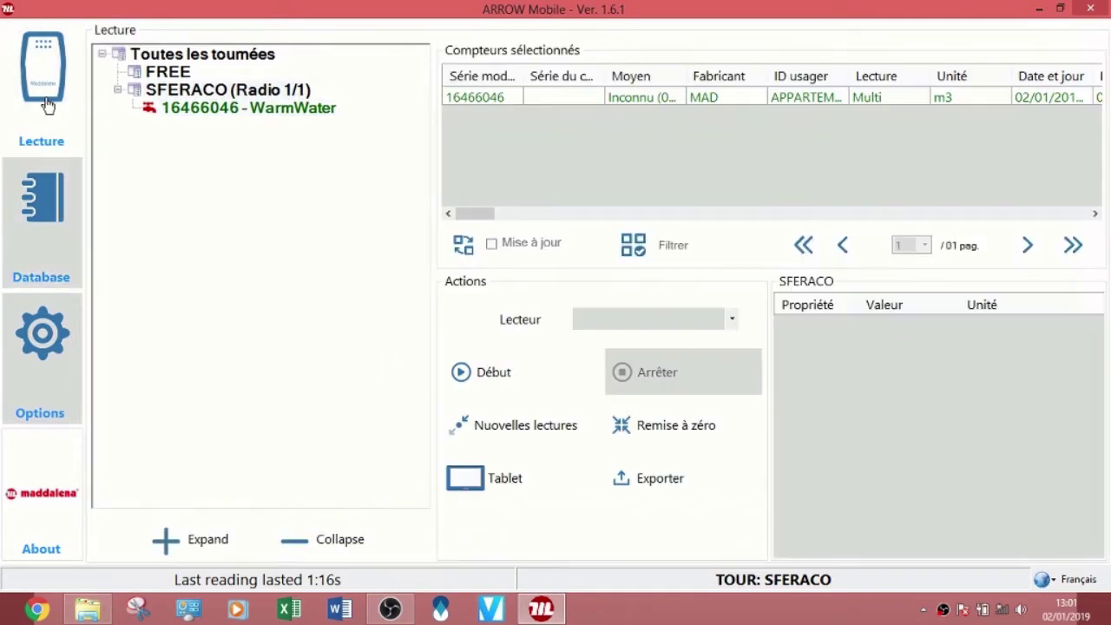
pyautogui.click(246, 99)
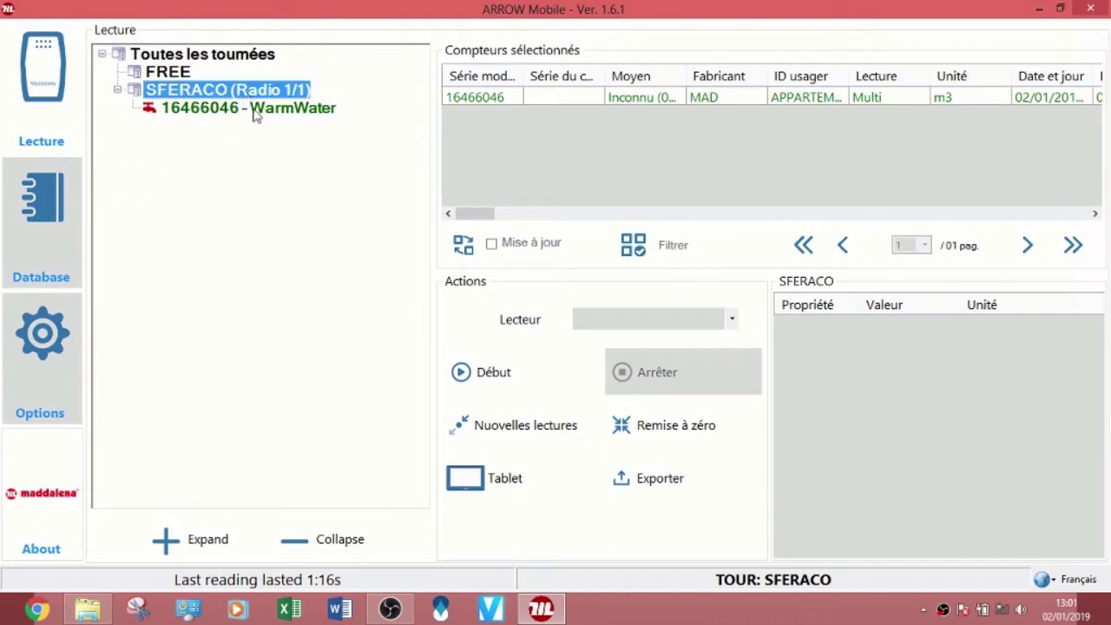
pyautogui.click(636, 484)
pyautogui.click(561, 371)
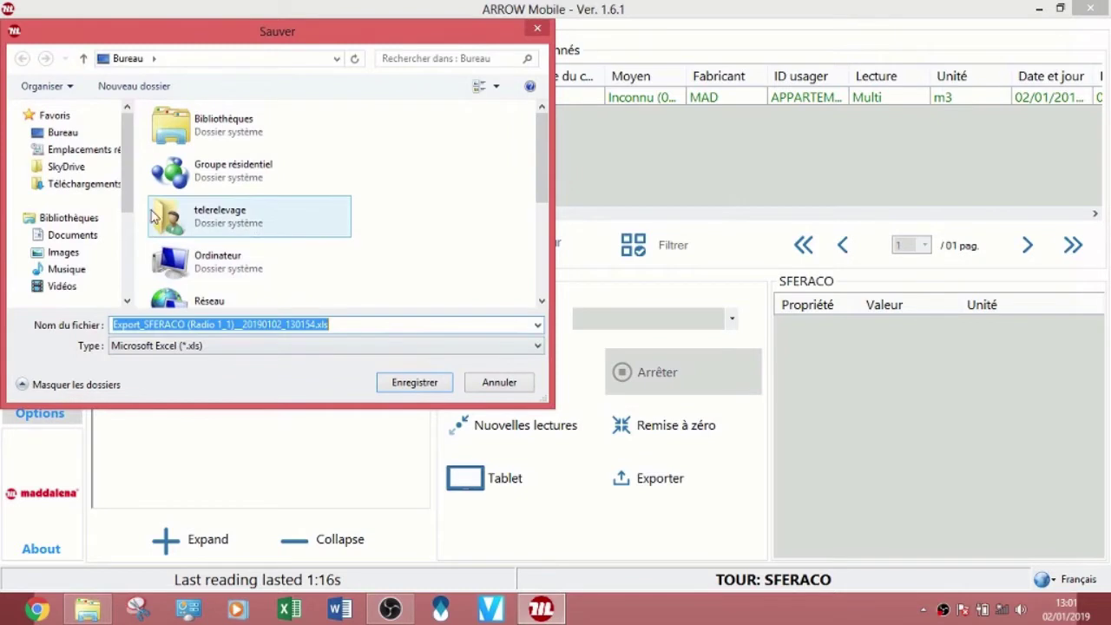
pyautogui.click(63, 132)
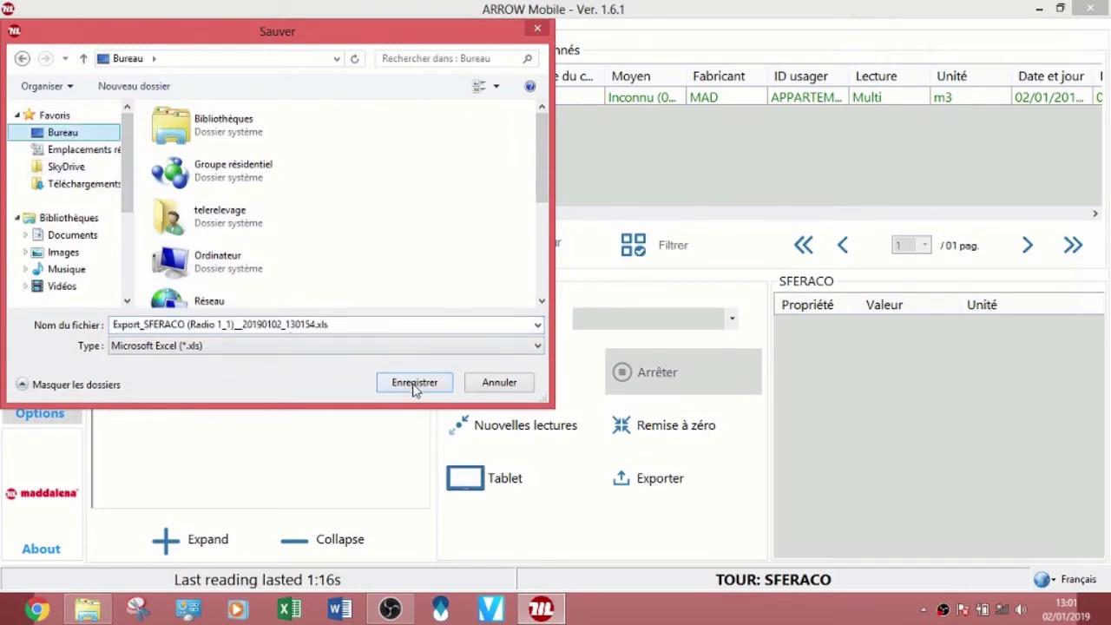
pyautogui.click(415, 383)
pyautogui.click(611, 368)
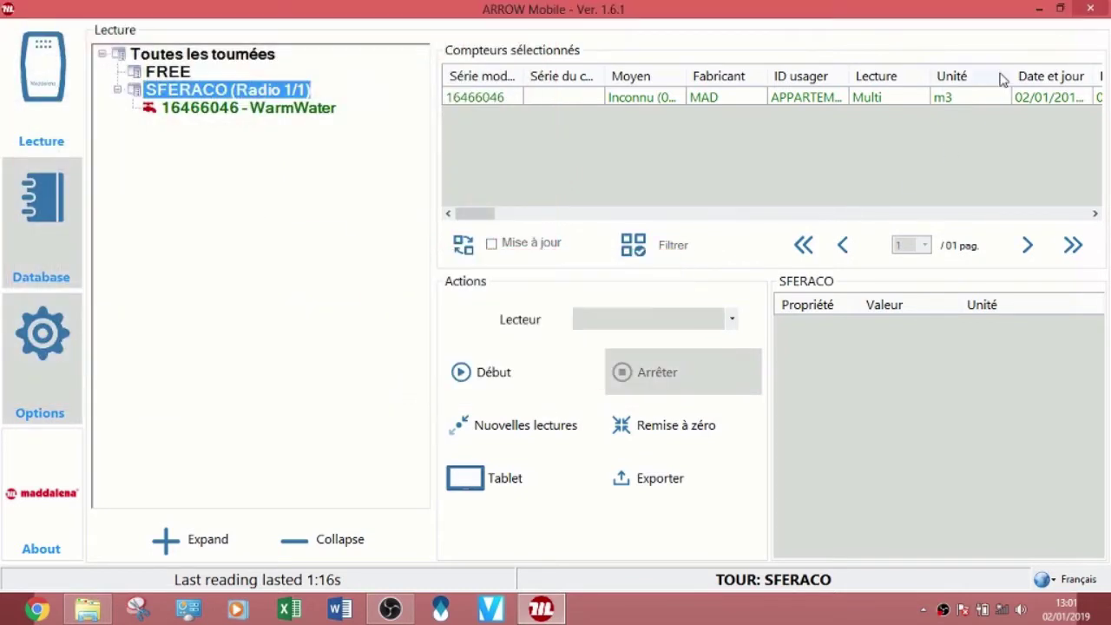
pyautogui.click(1038, 9)
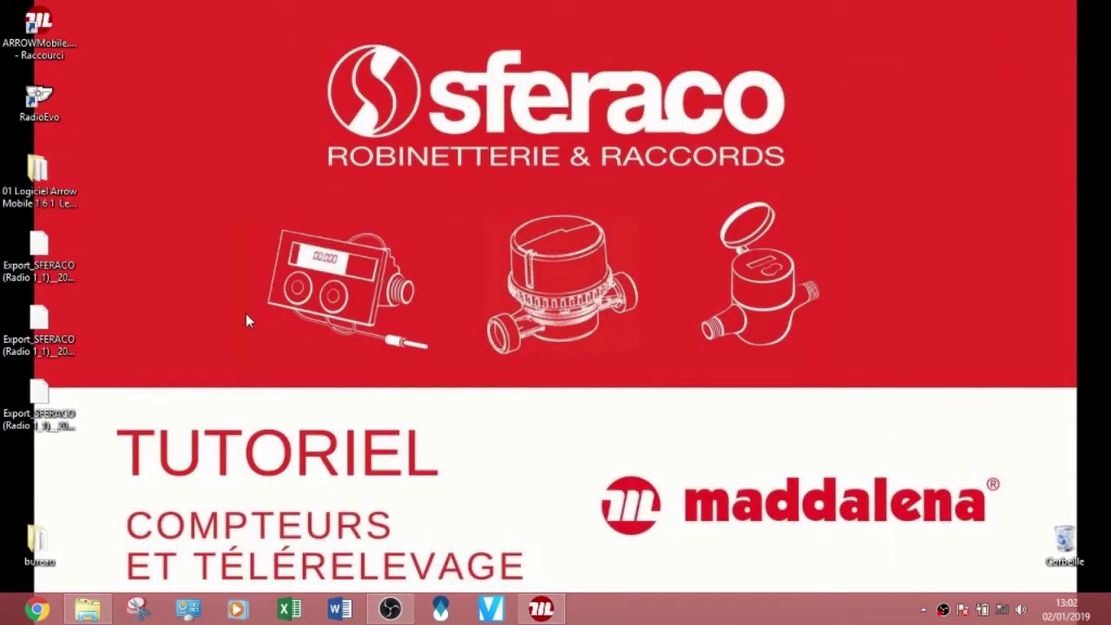
pyautogui.doubleClick(42, 400)
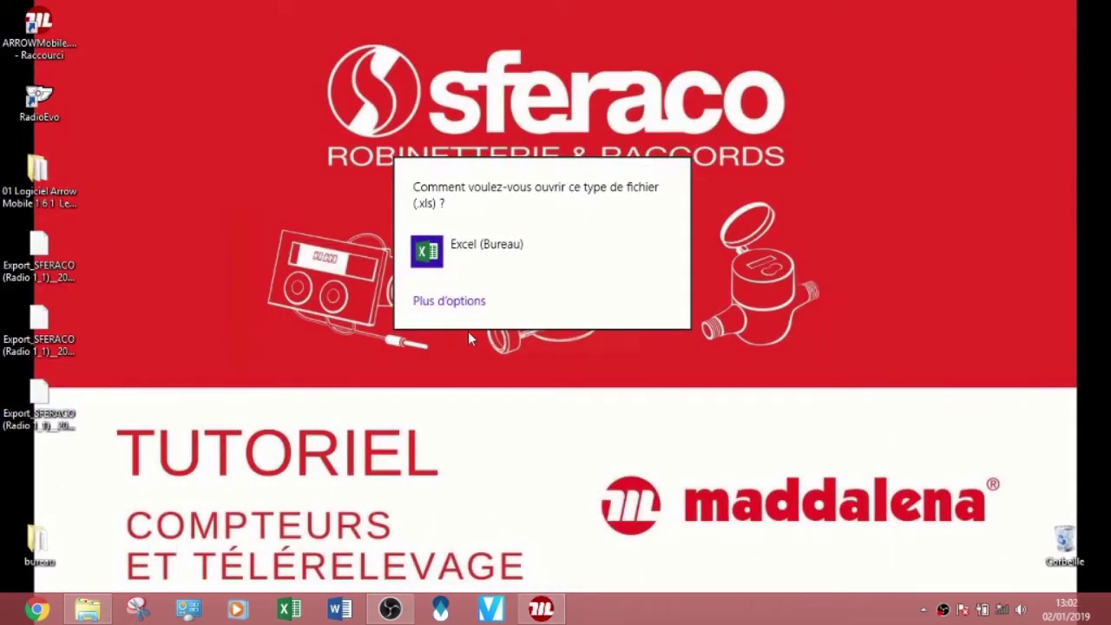
pyautogui.click(472, 251)
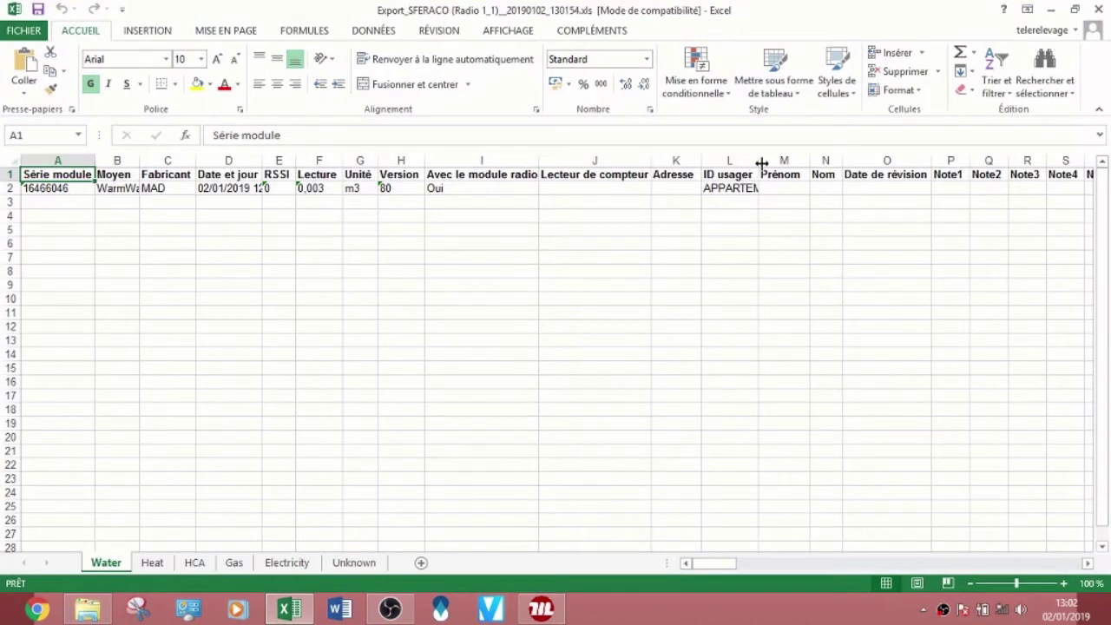
pyautogui.moveTo(761, 163); pyautogui.dragTo(854, 163)
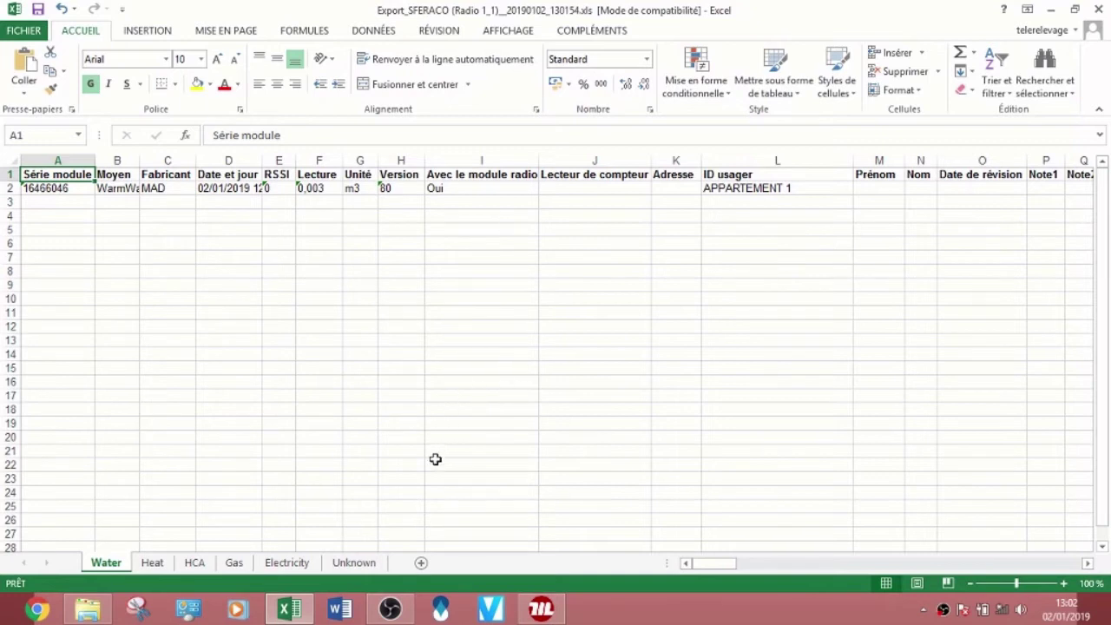
pyautogui.moveTo(714, 564); pyautogui.dragTo(761, 564)
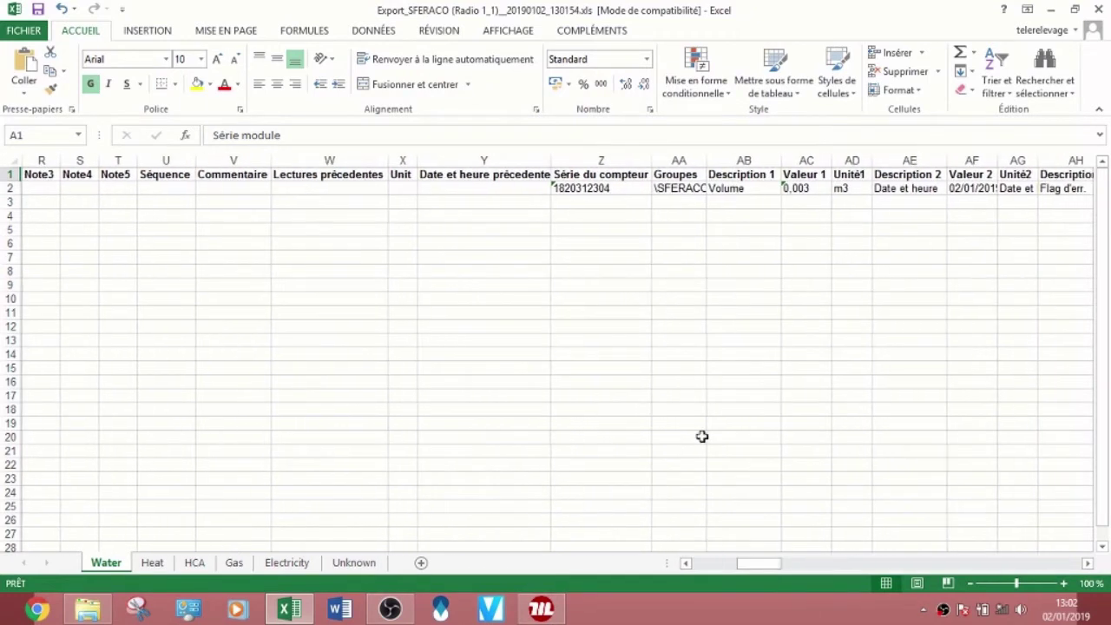
pyautogui.click(595, 189)
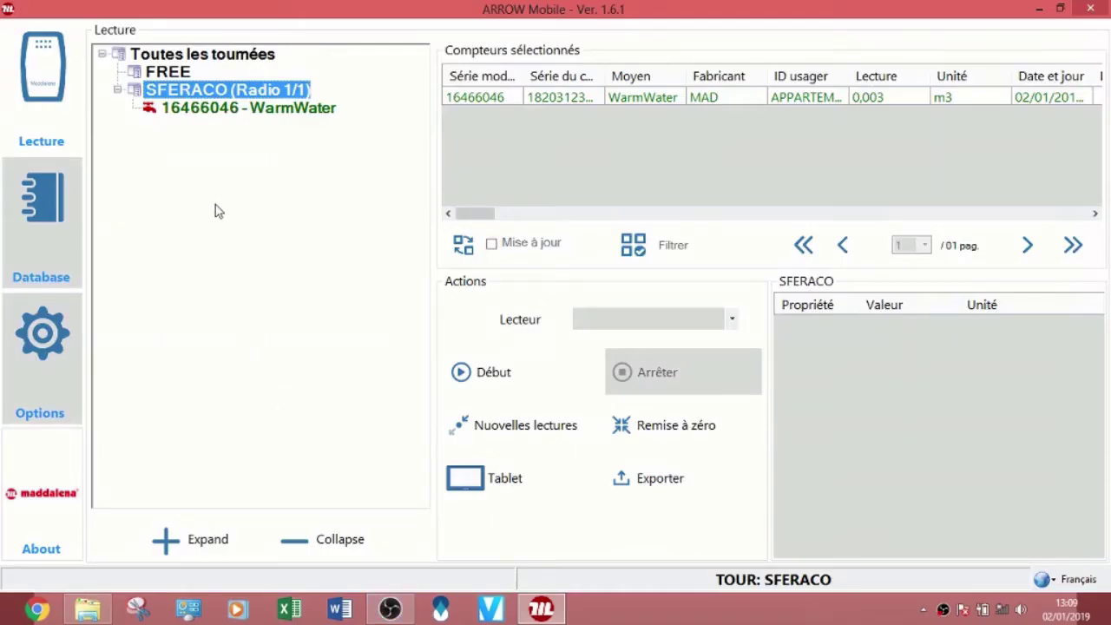
pyautogui.click(247, 115)
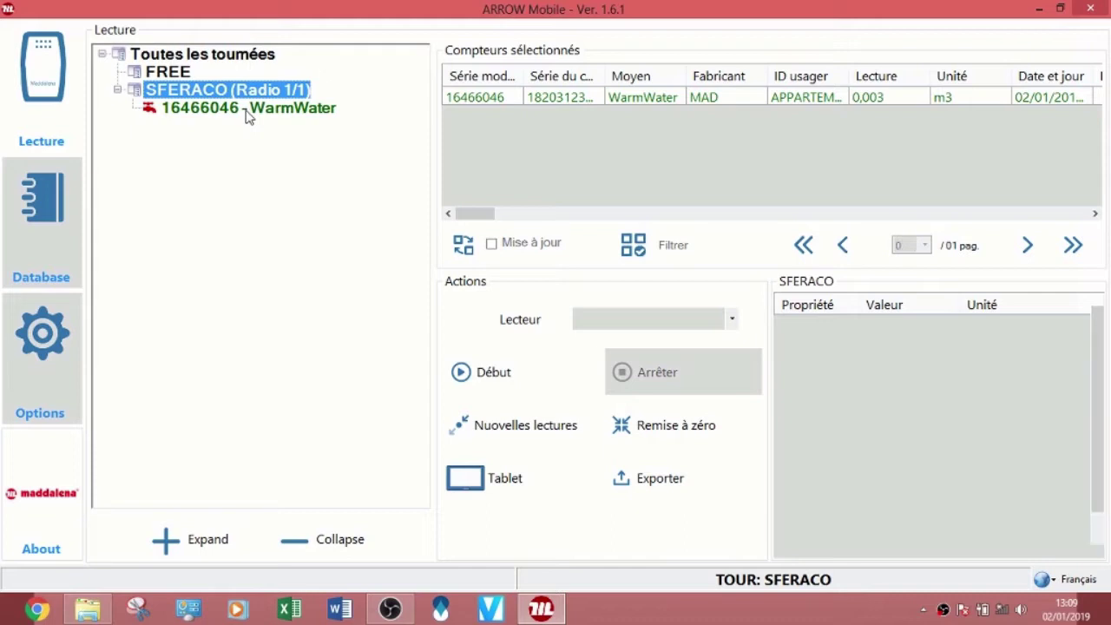